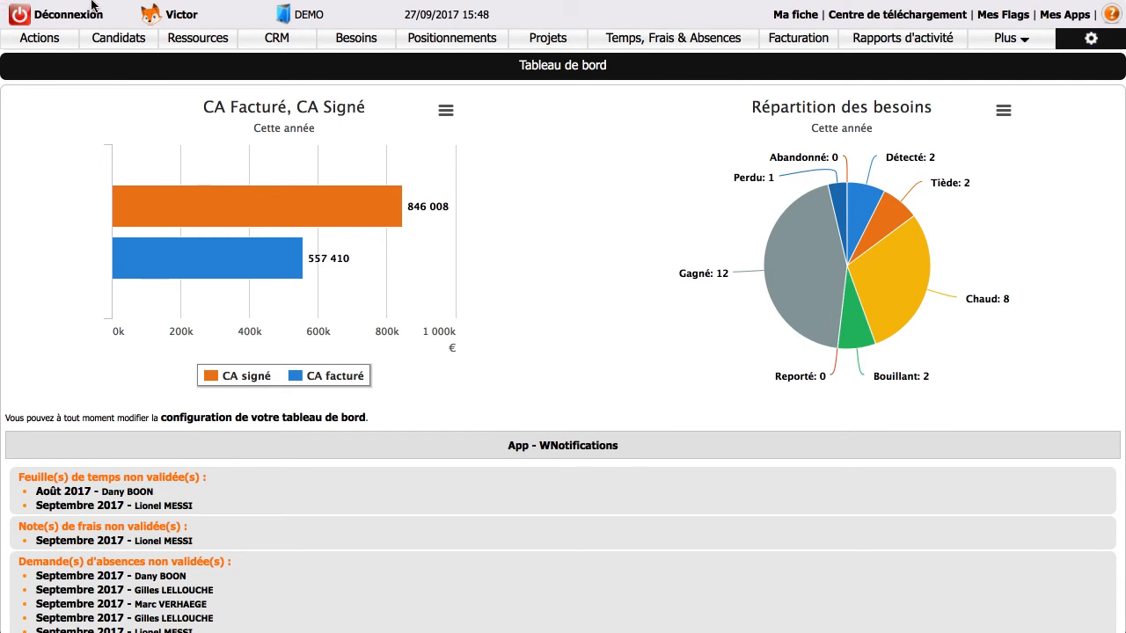
Search the CRM companies for societe generale and open the SOCIETE GENERALE company record.
click(286, 38)
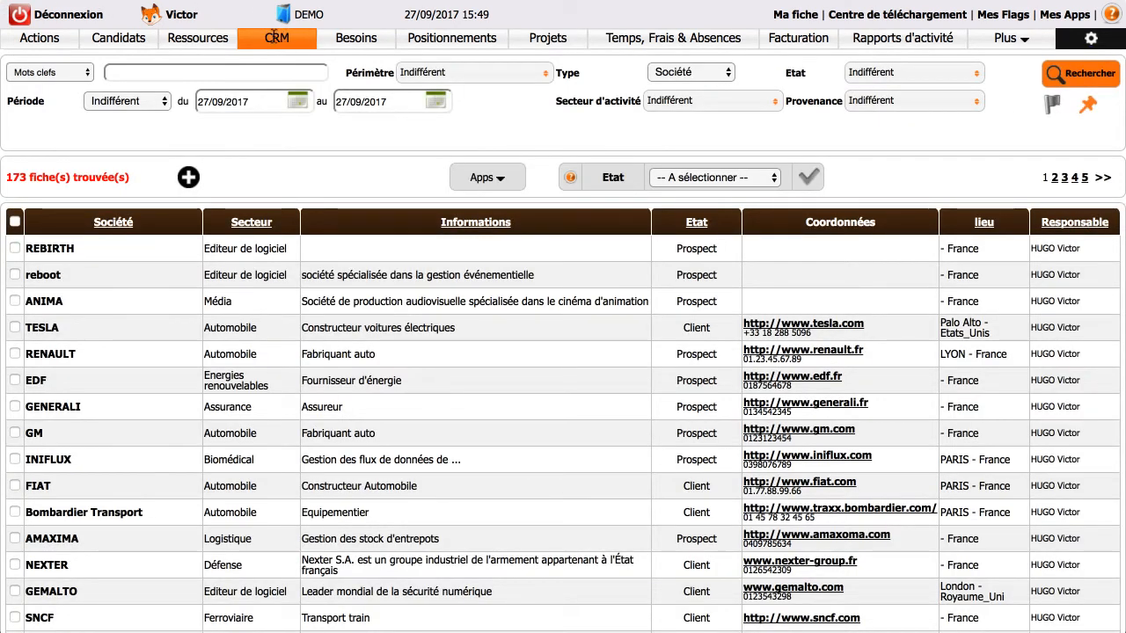
click(229, 74)
text(societe generale)
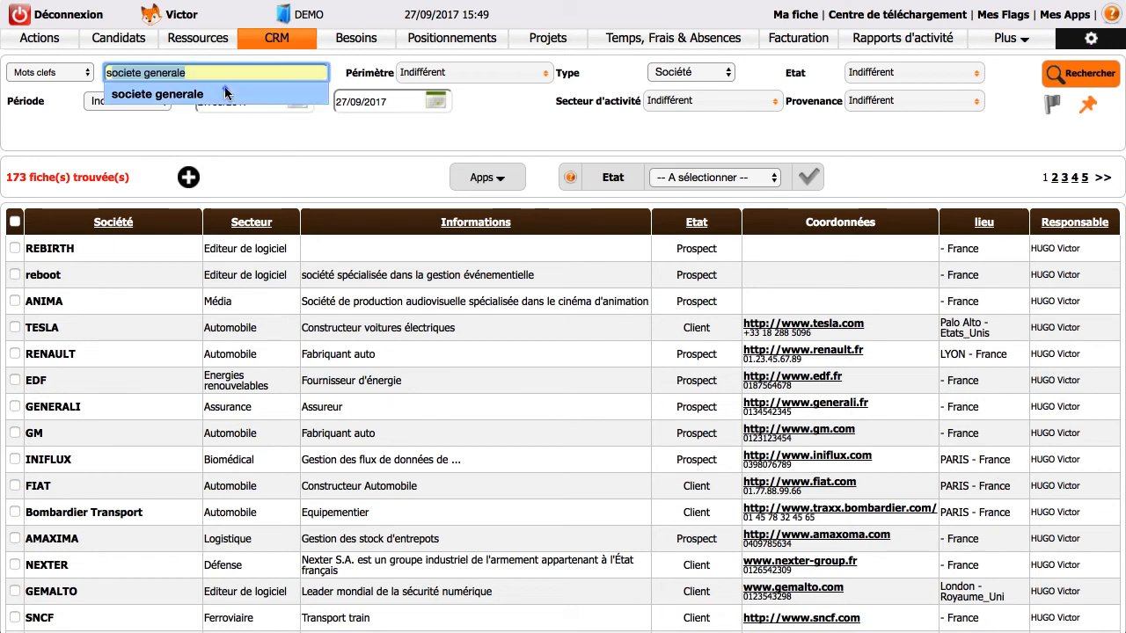
click(225, 93)
click(1056, 79)
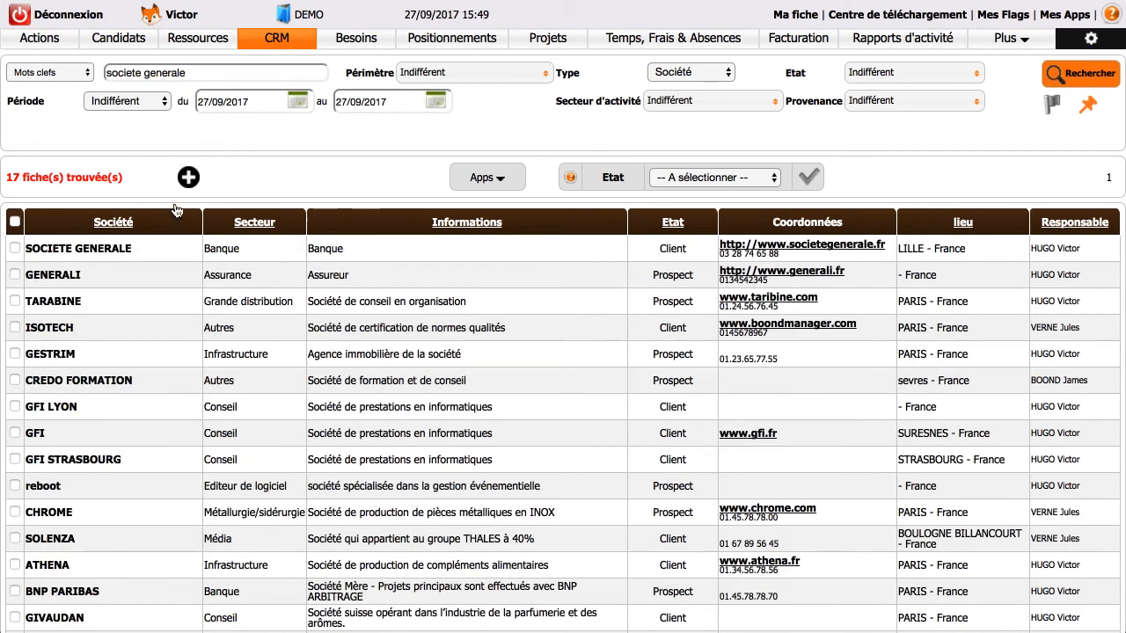
click(158, 253)
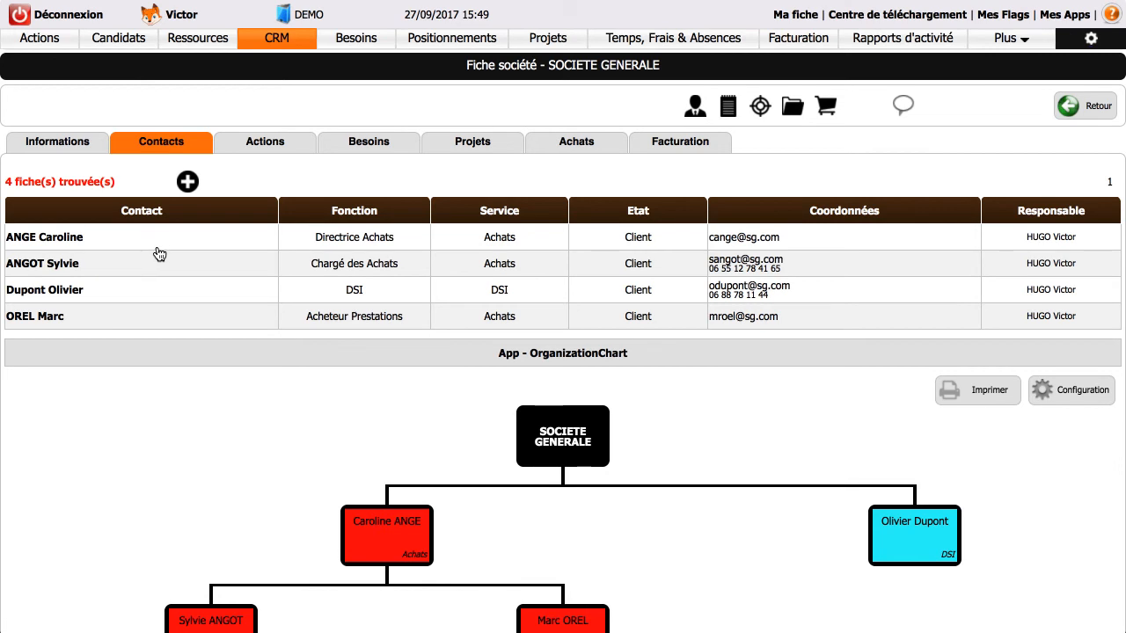
Open the Directrice Achats contact's record and start a new need from its needs section.
click(151, 239)
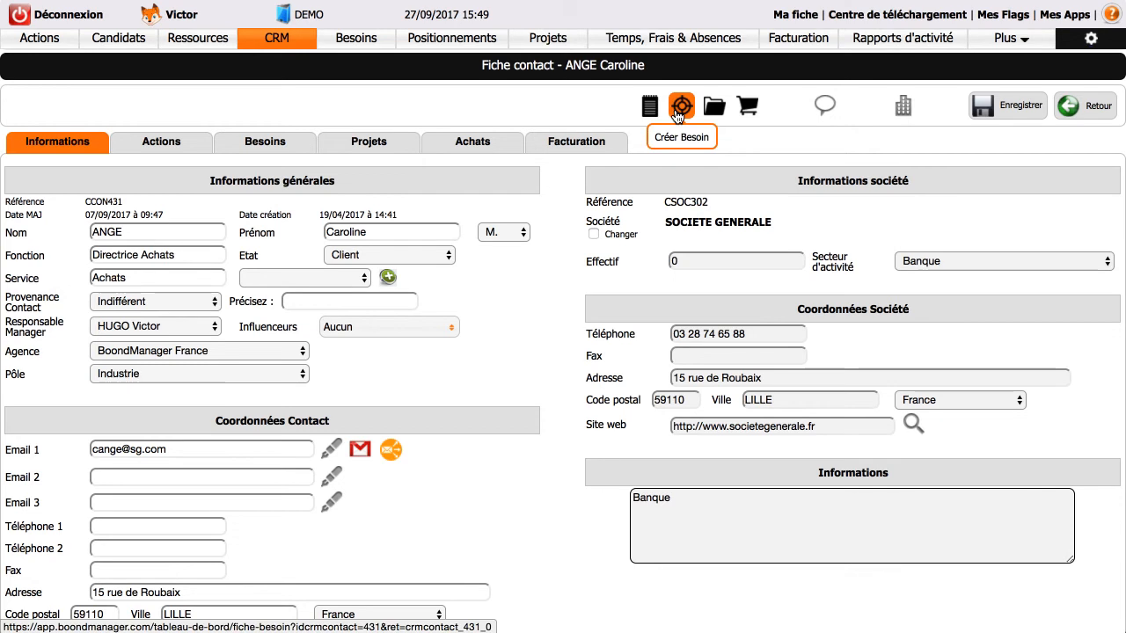
click(281, 143)
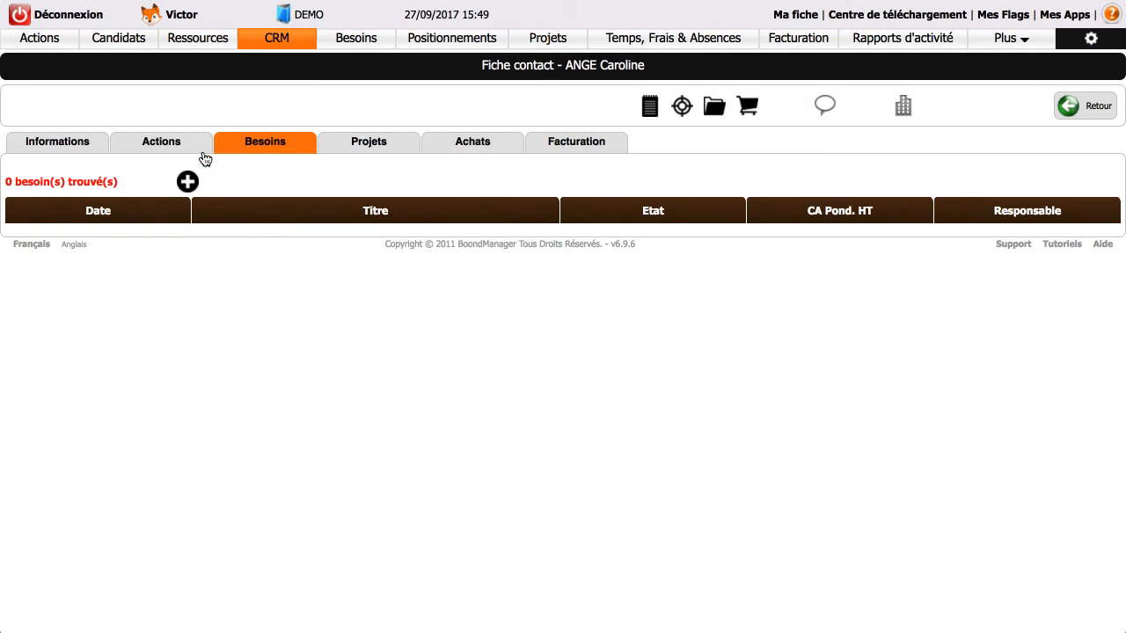
click(188, 182)
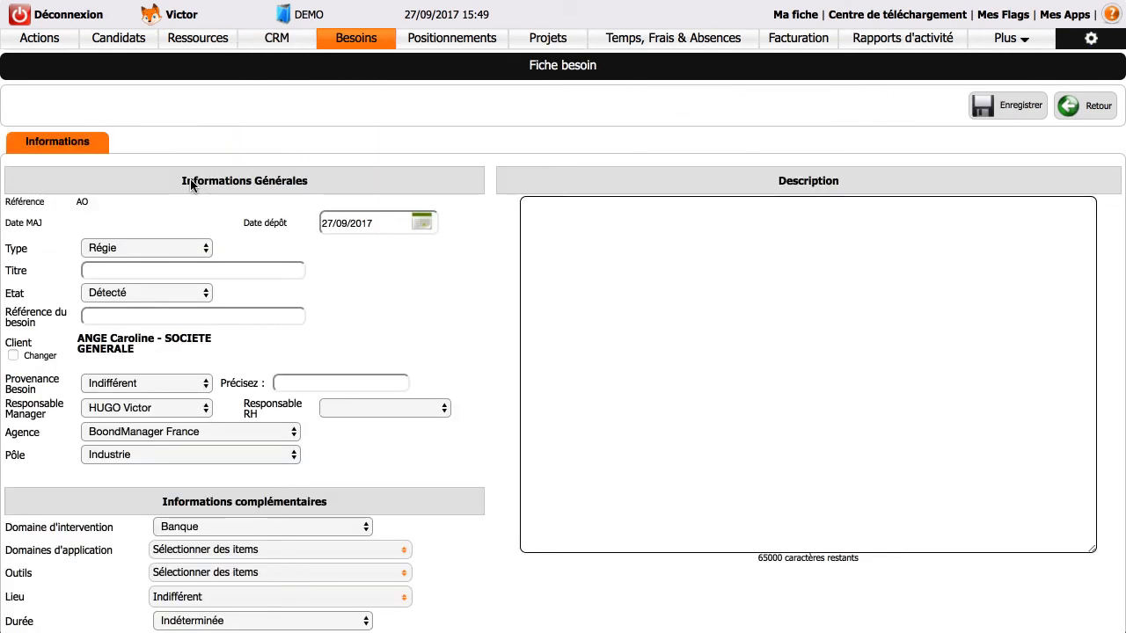
Fill in the need with type Régie, title Consultant Java and state Bouillant.
click(175, 246)
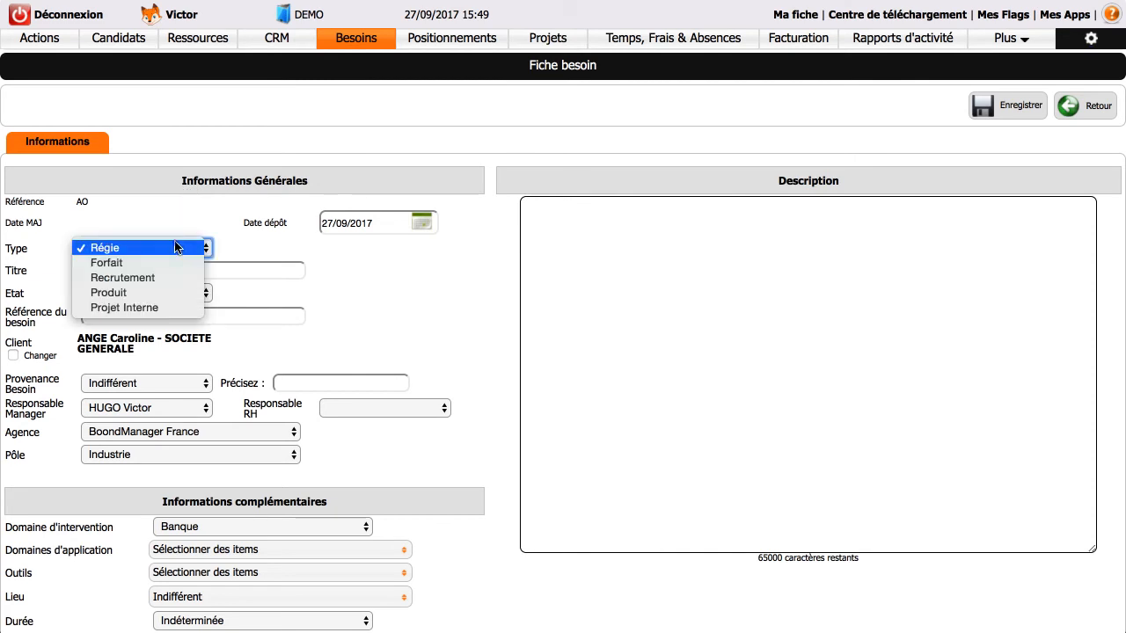
click(175, 247)
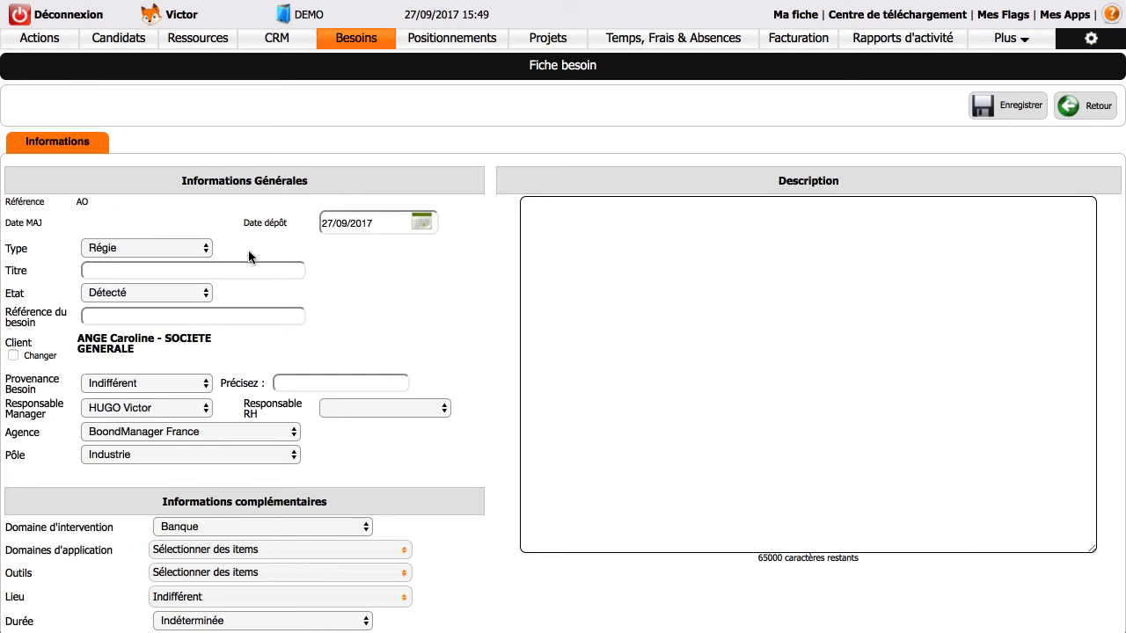
click(262, 272)
text(Consultant Java)
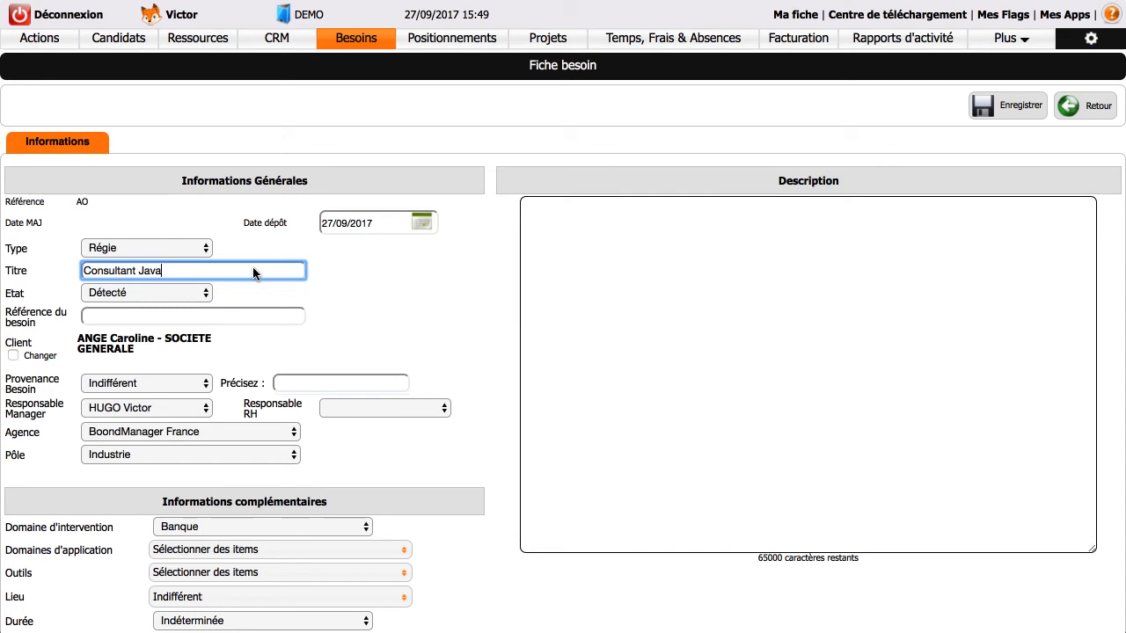
click(162, 297)
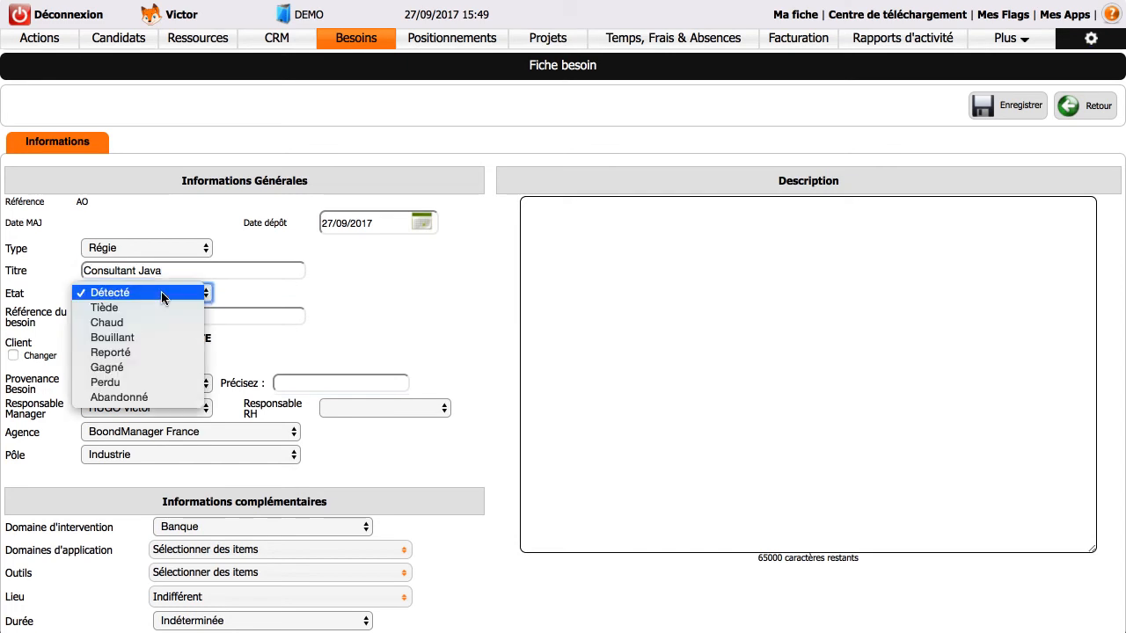
click(146, 337)
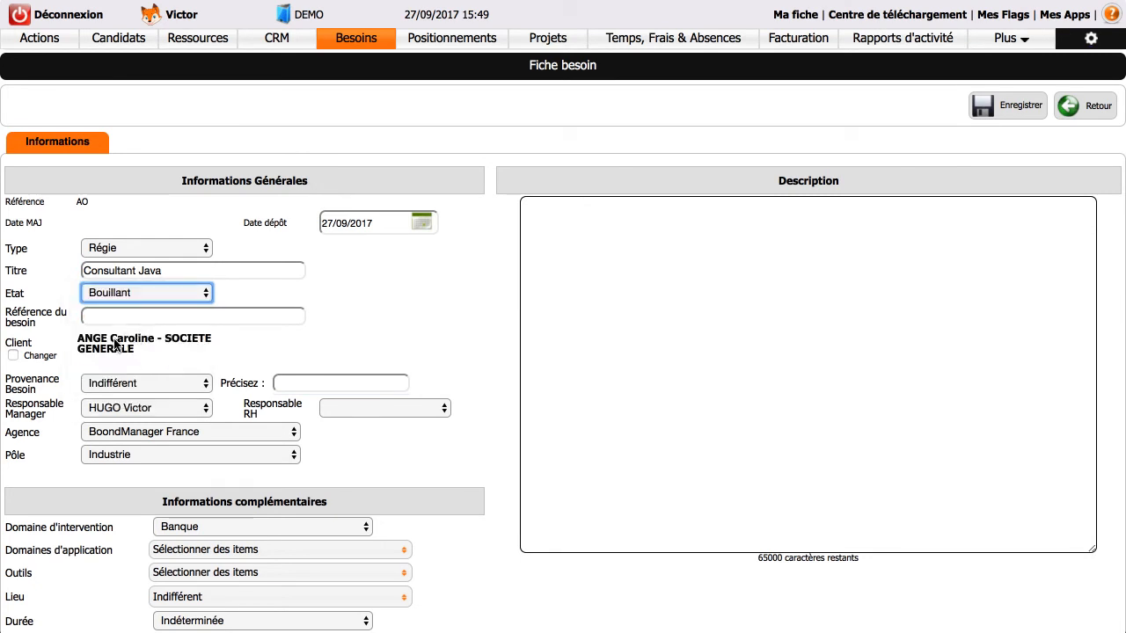
Set the need's origin to Apporteur and enter the referring person's name in the details field.
click(96, 387)
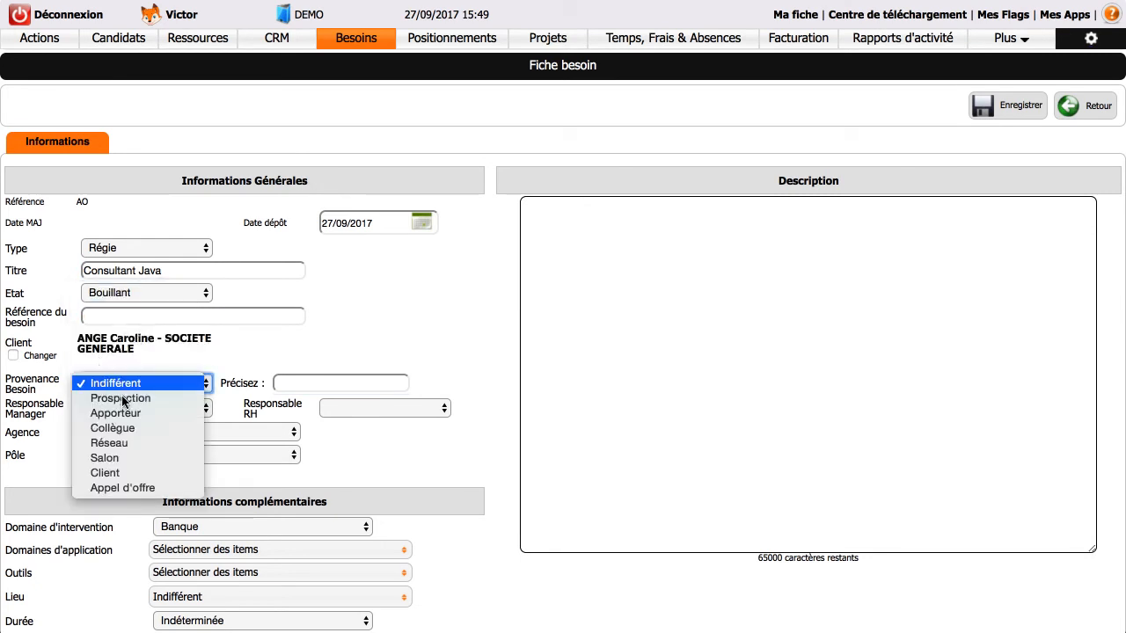
click(125, 413)
click(332, 379)
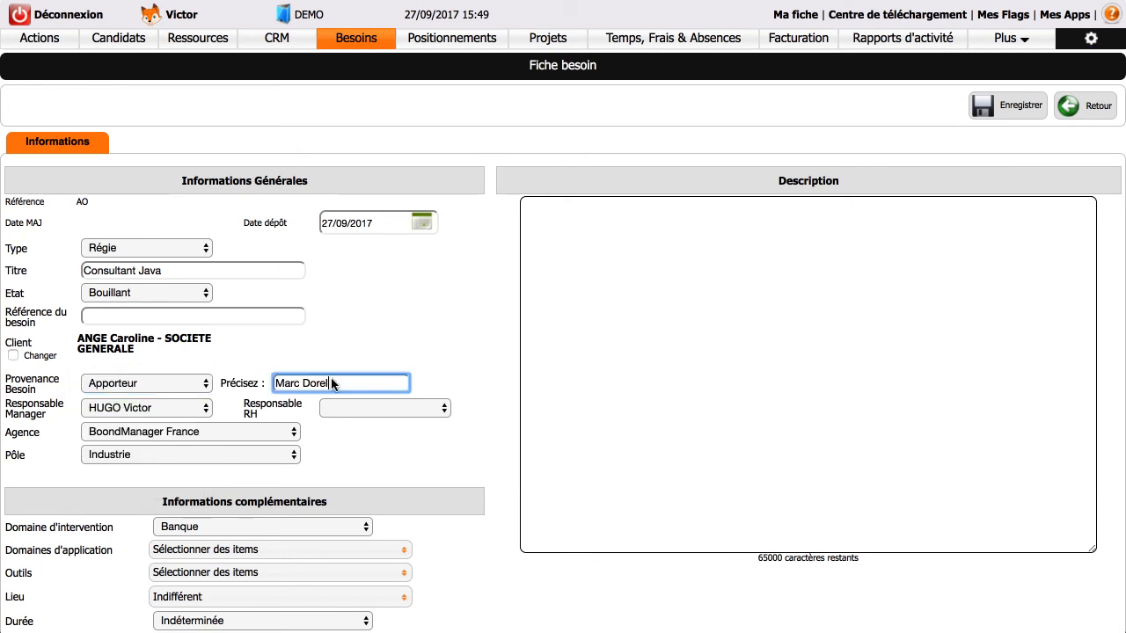
Set the need's duration to > 6 mois.
click(355, 436)
scroll(267, 518, down, 2)
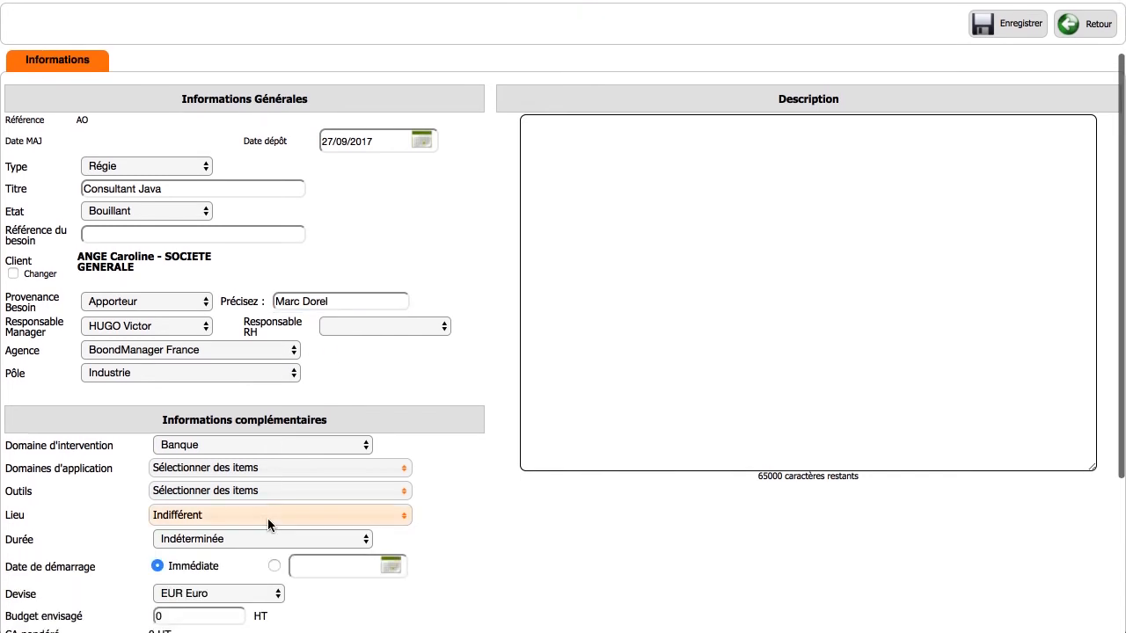
click(266, 533)
click(263, 526)
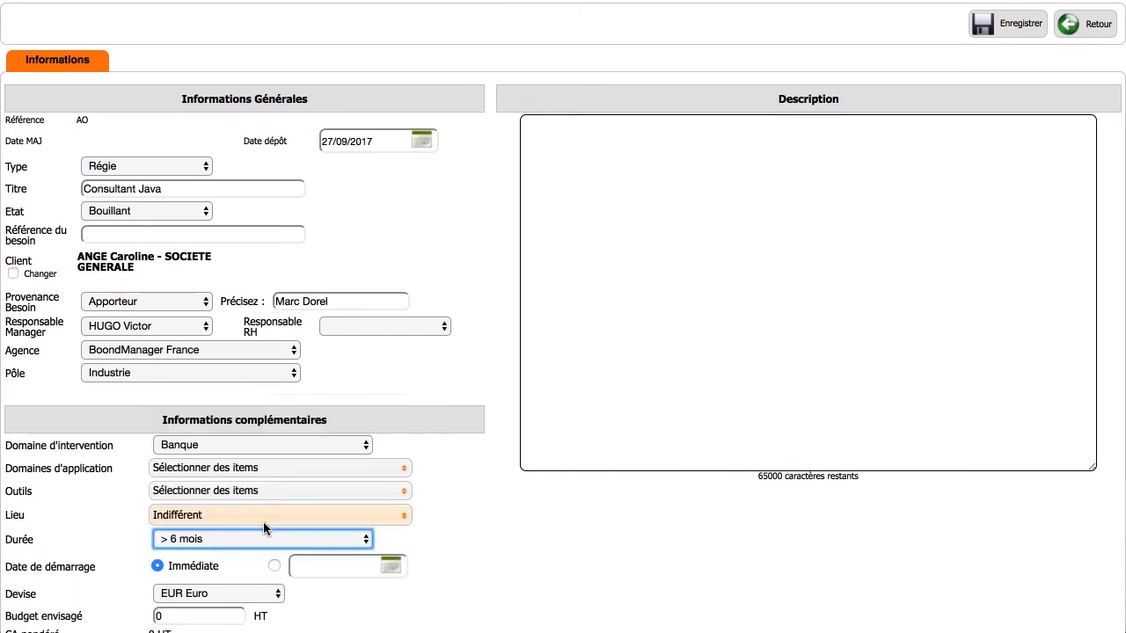
Enter an expected revenue (CA envisagé) of 35000 HT.
scroll(267, 528, down, 3)
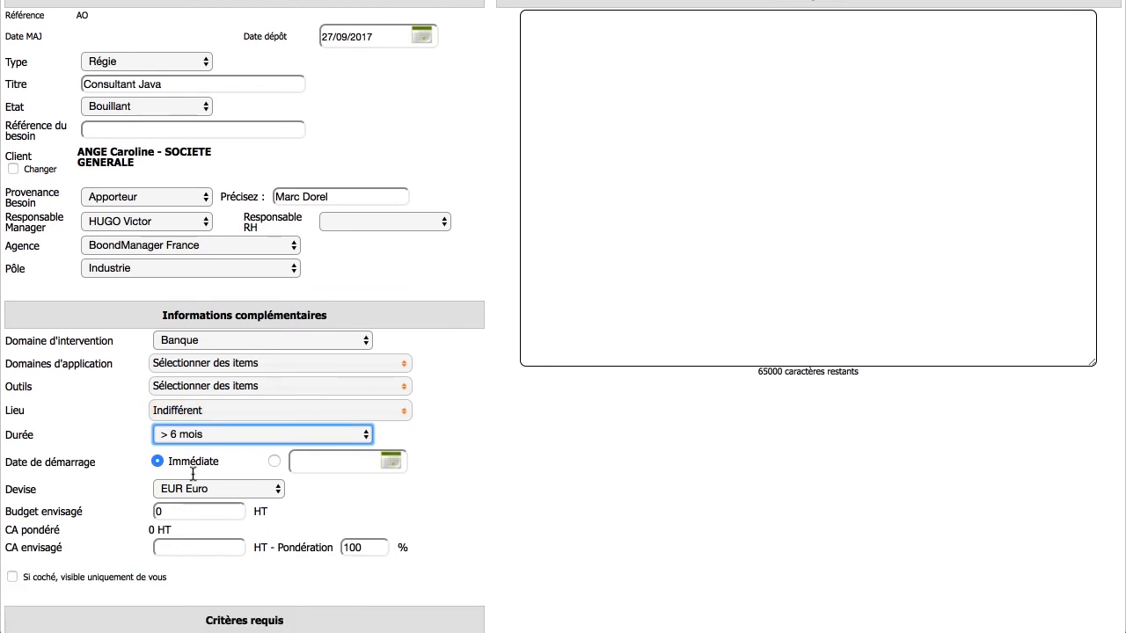
click(189, 548)
text(35000)
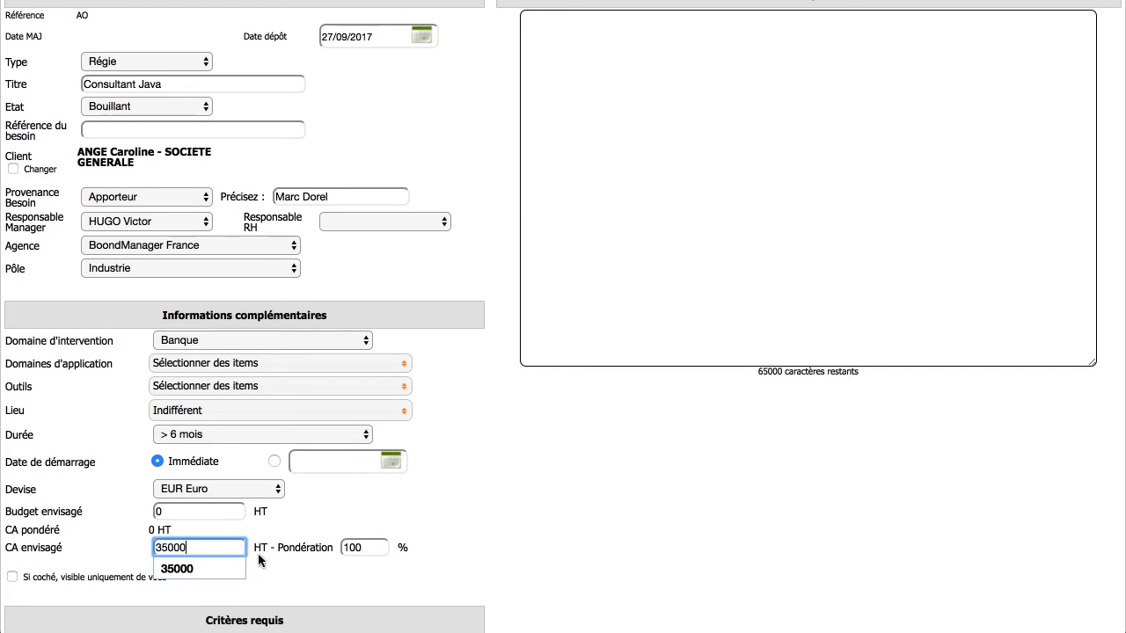
click(453, 567)
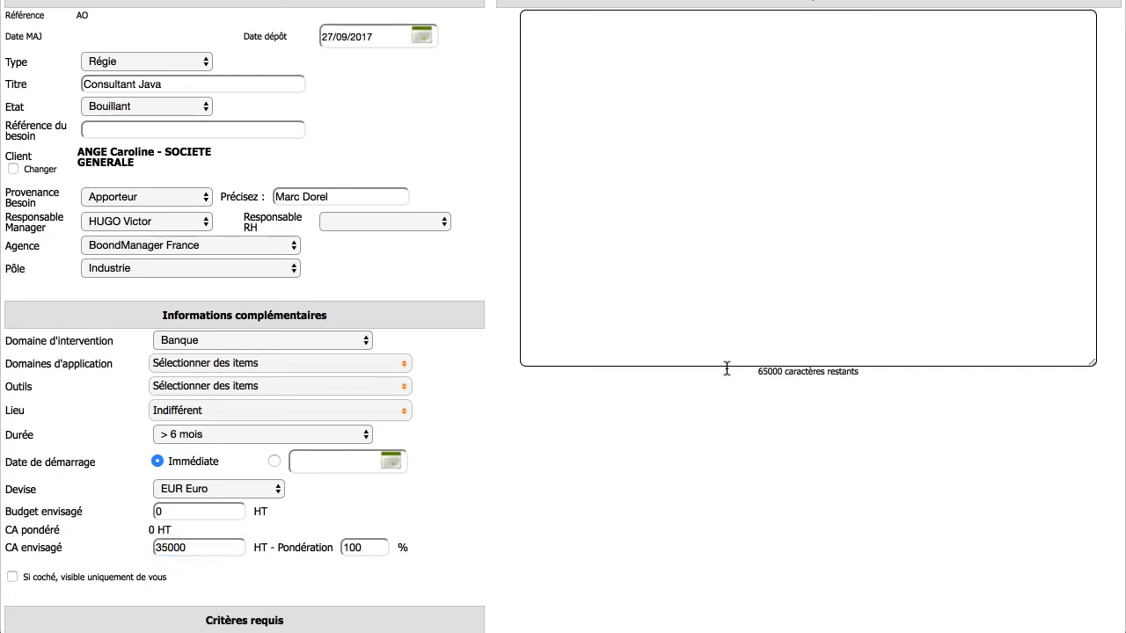
Save the new Consultant Java need.
scroll(761, 185, up, 2)
click(762, 187)
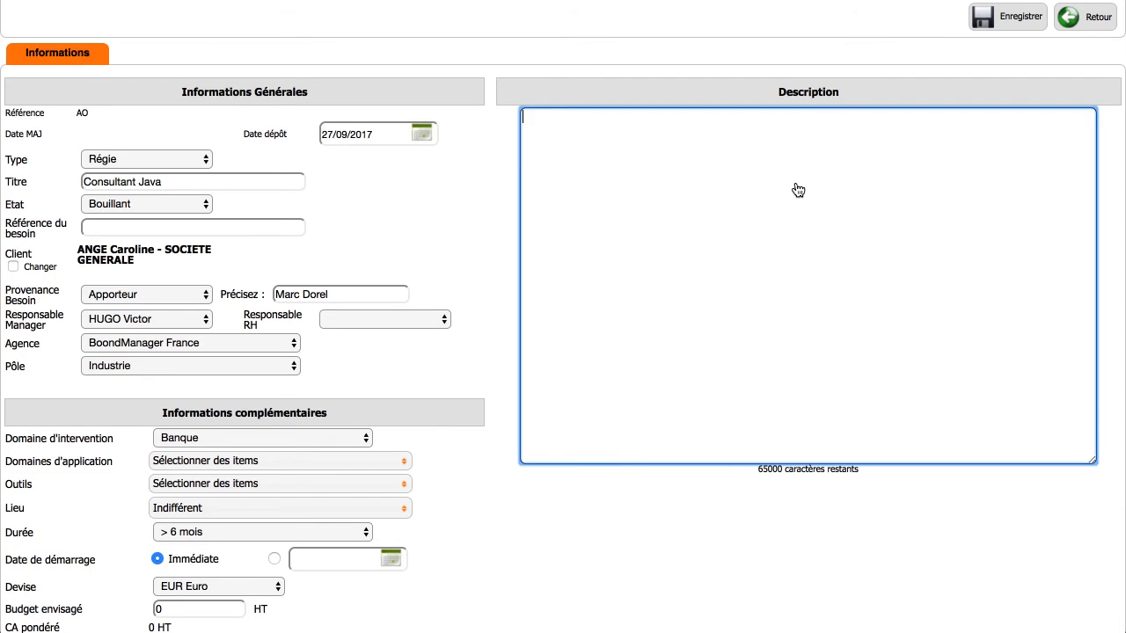
click(972, 31)
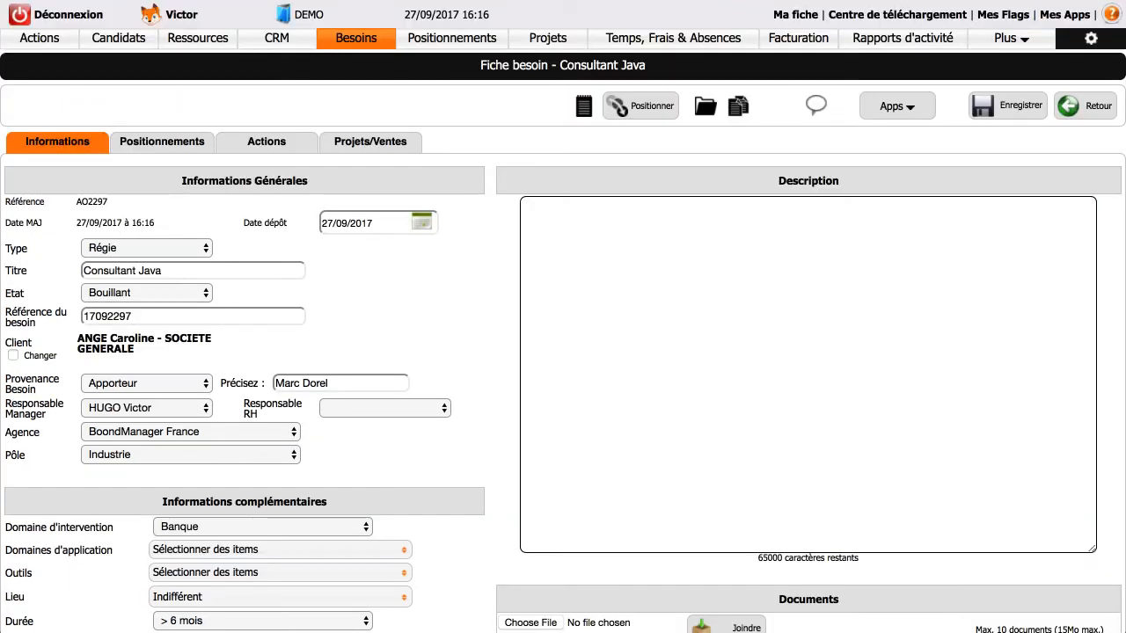
Reopen the Consultant Java need from the needs list and start adding a positioning to it.
click(376, 45)
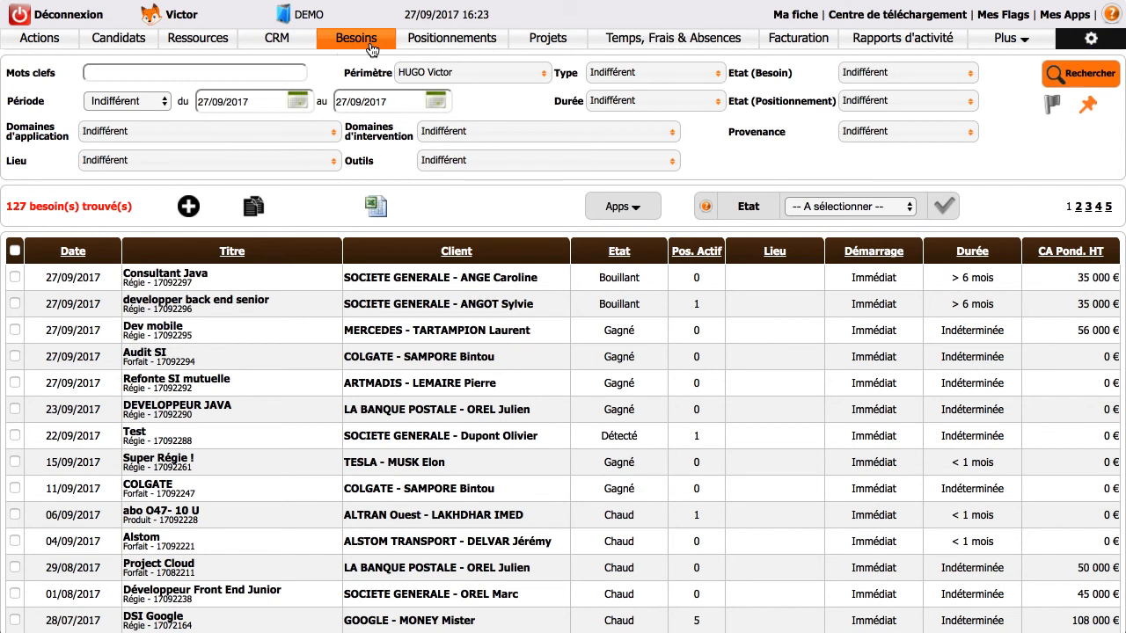
click(277, 278)
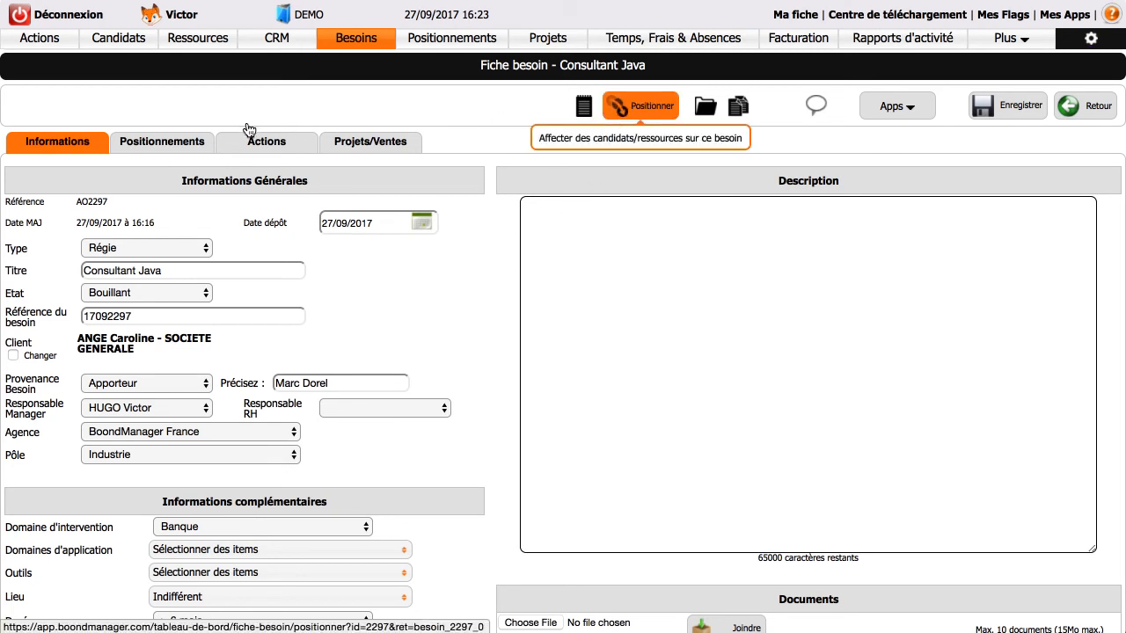
click(169, 146)
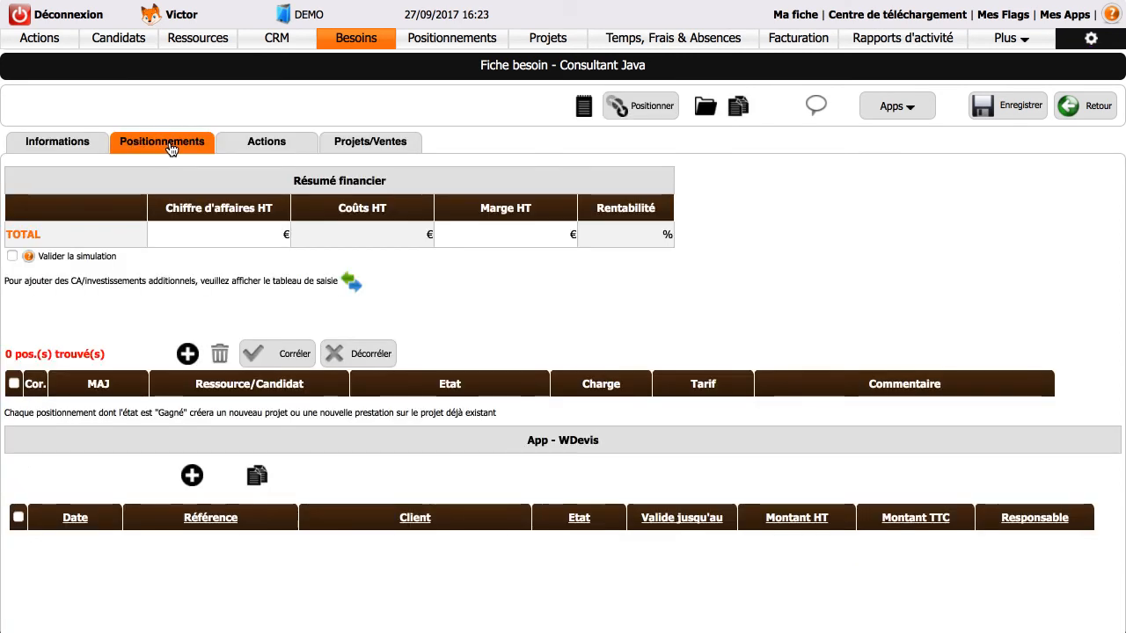
click(185, 354)
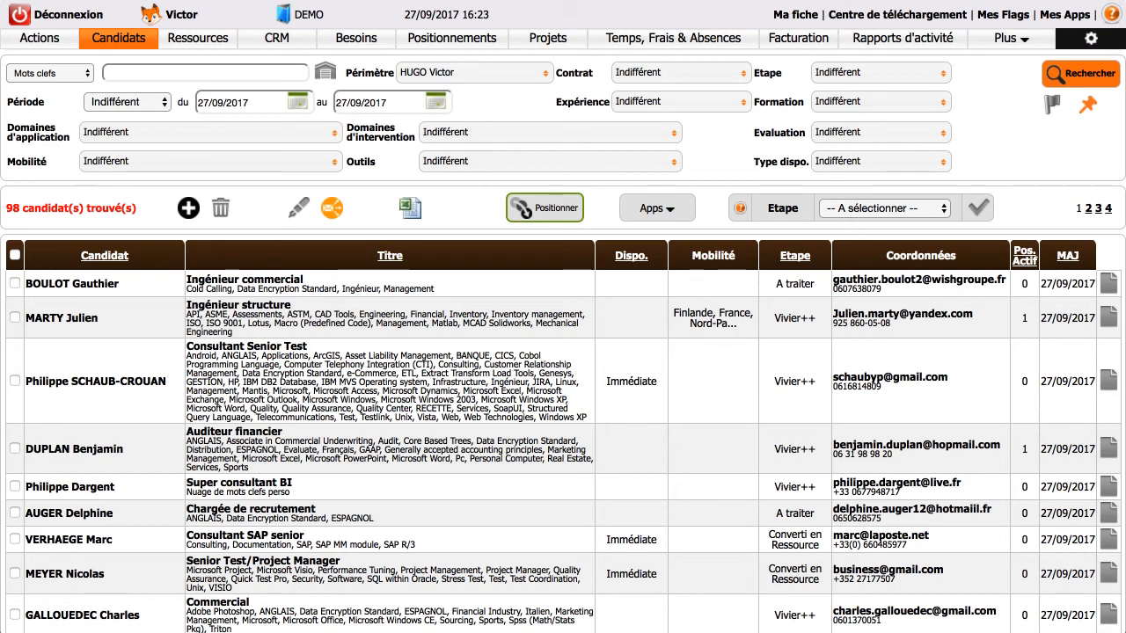
Search the candidates for the chosen candidate by name, select them and position them on the need.
click(250, 76)
text(J)
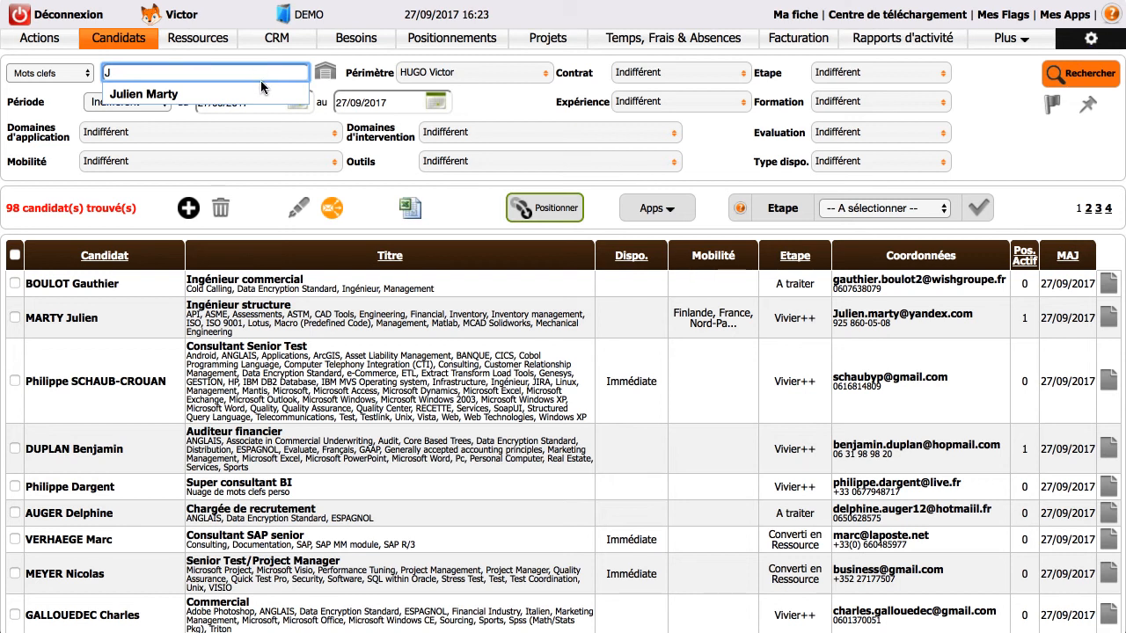
click(264, 95)
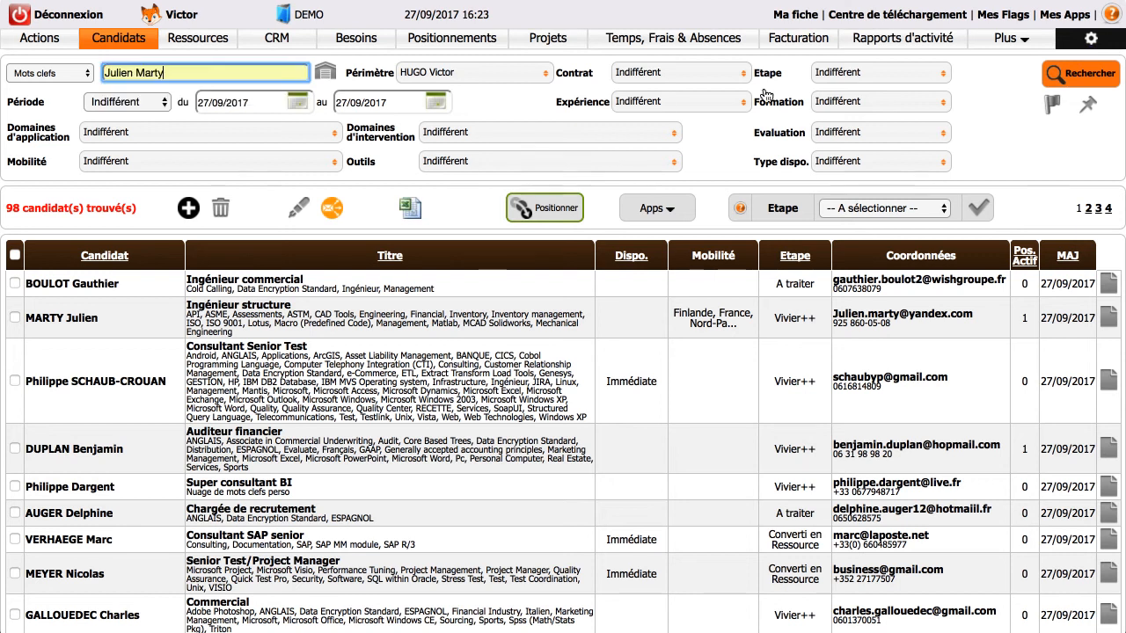
click(1078, 81)
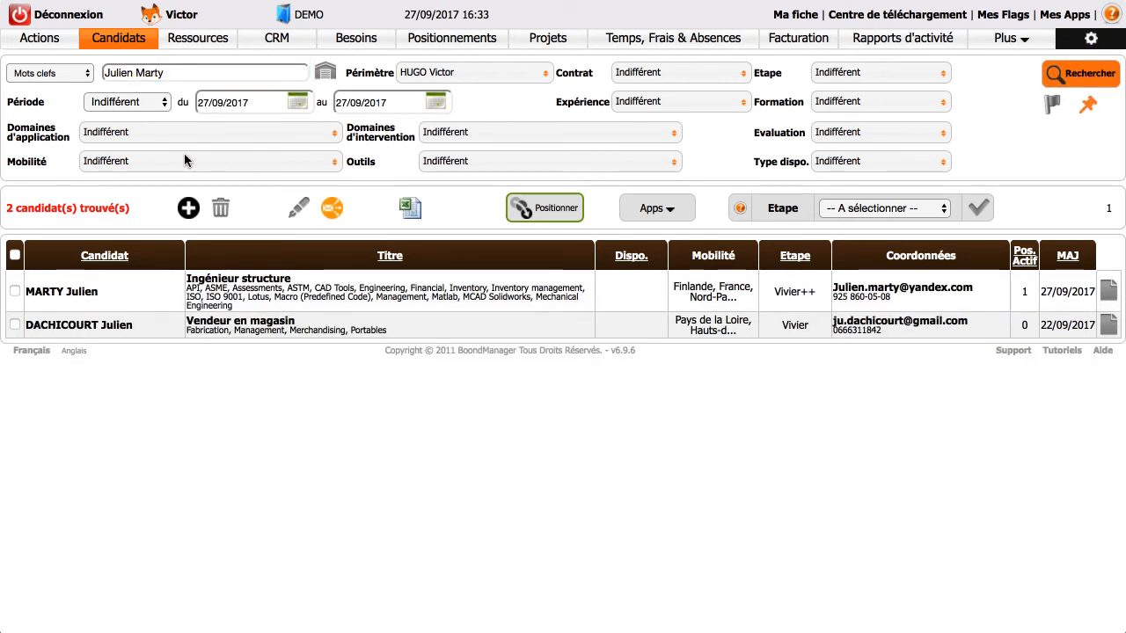
click(15, 291)
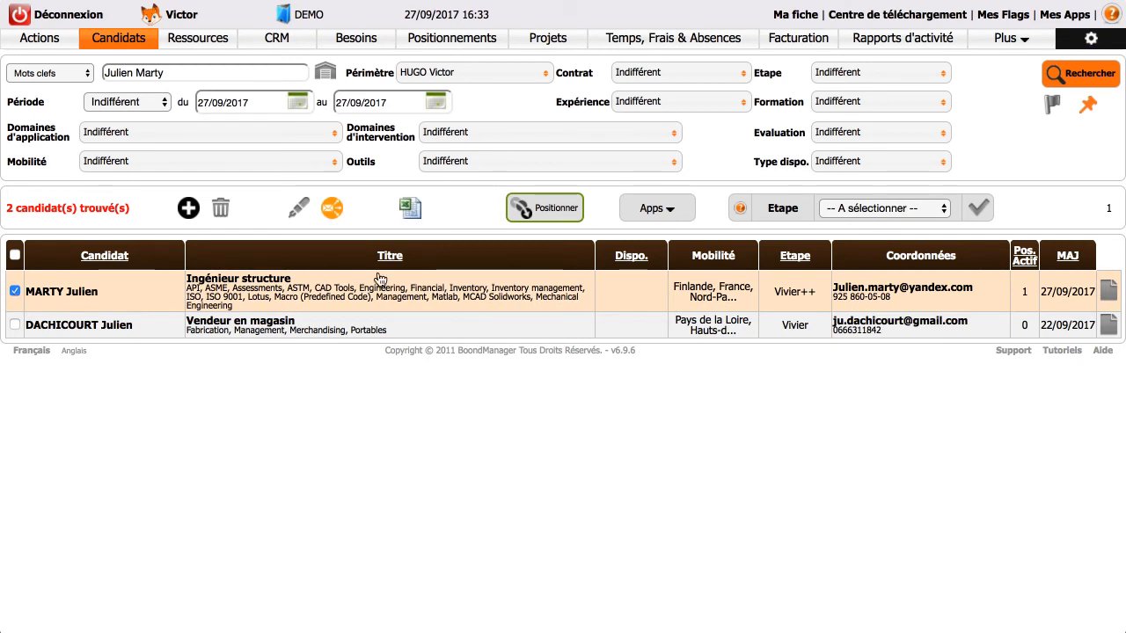
click(524, 213)
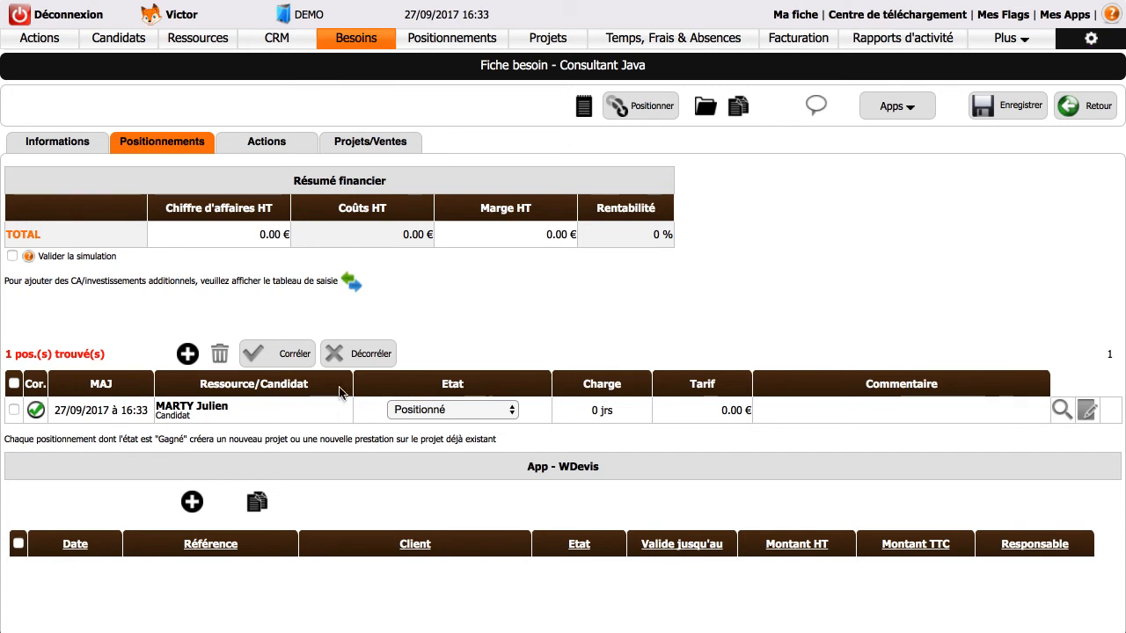
Open the candidate's positioning and set its state to Présenté Client.
click(340, 410)
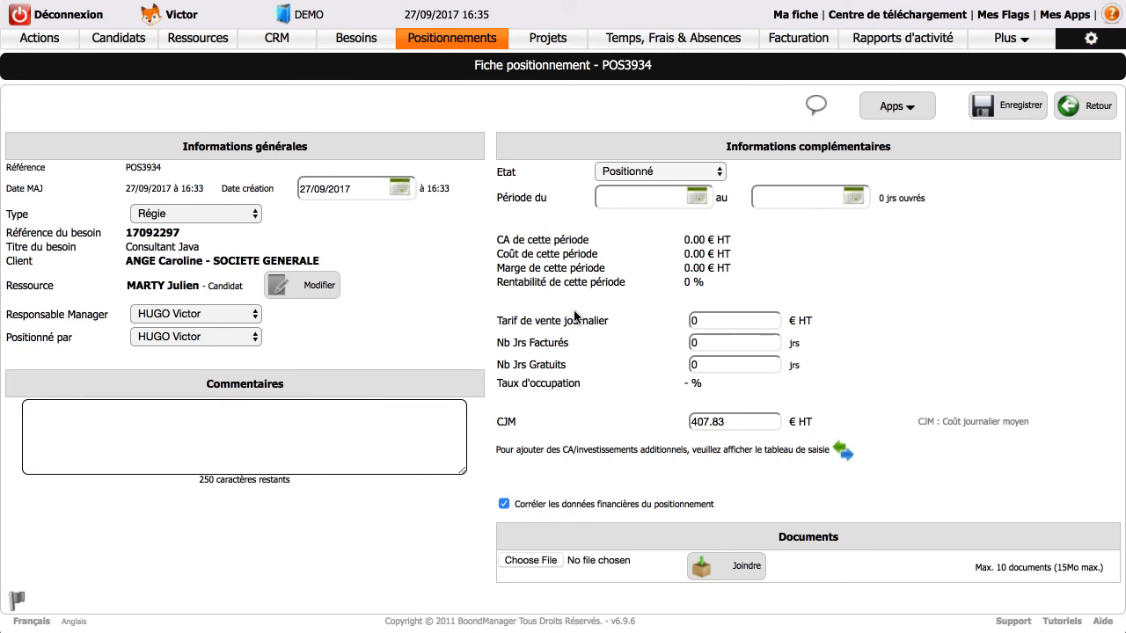
click(609, 173)
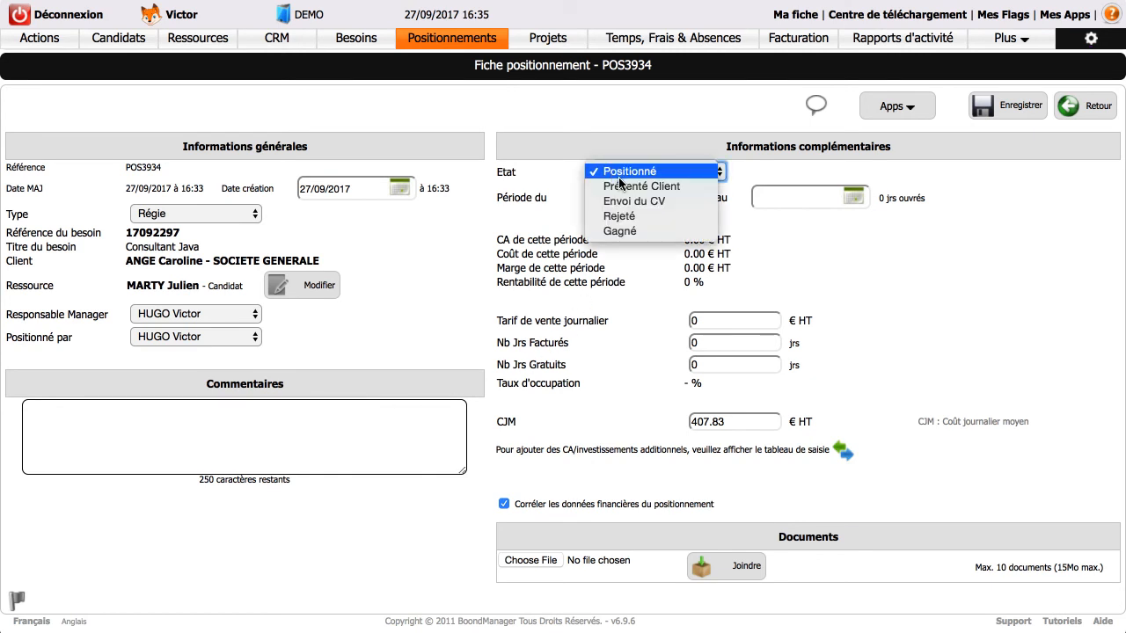
click(621, 186)
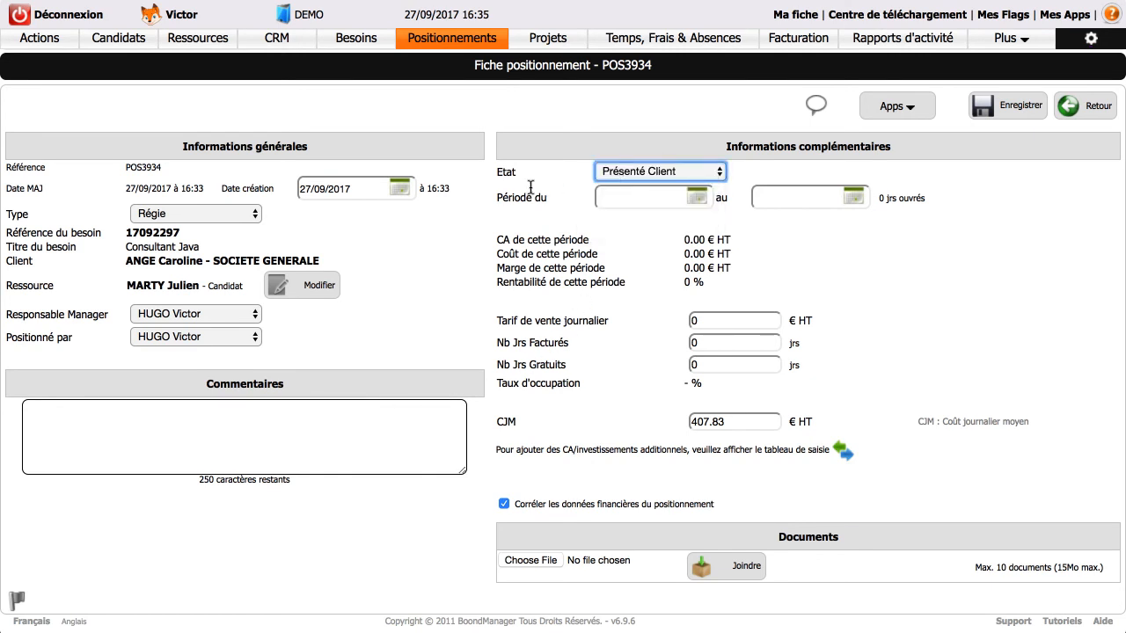
Add the comment Belle présentation to the positioning.
click(261, 432)
text(Belle présentation)
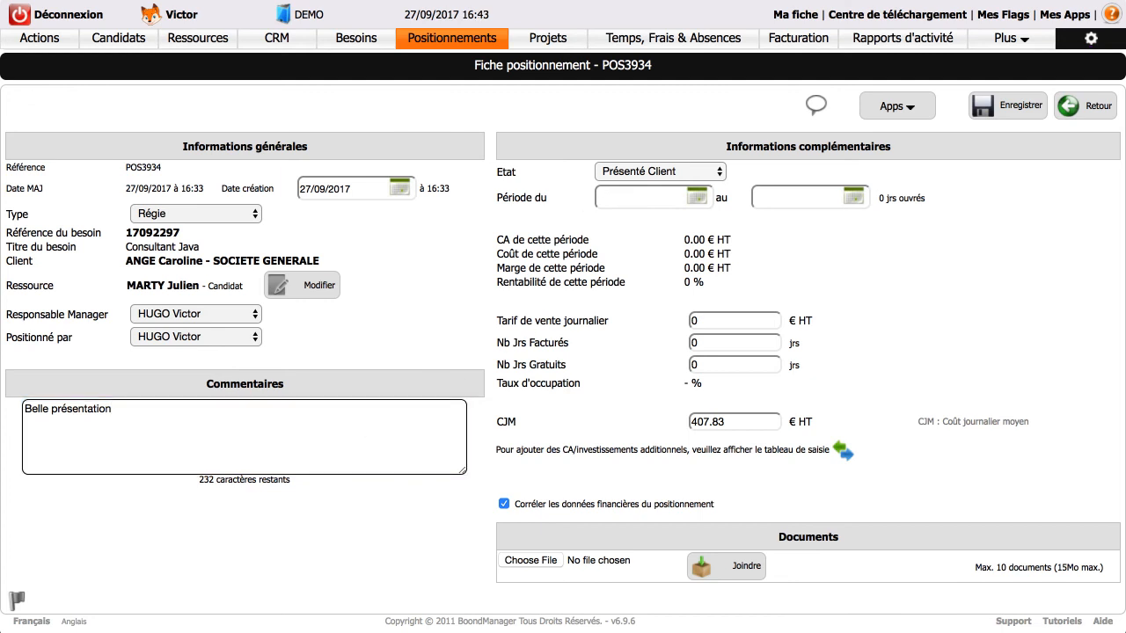
Set the positioning period from 11/10/2017 to 31/12/2017 using the date pickers.
click(701, 197)
click(759, 216)
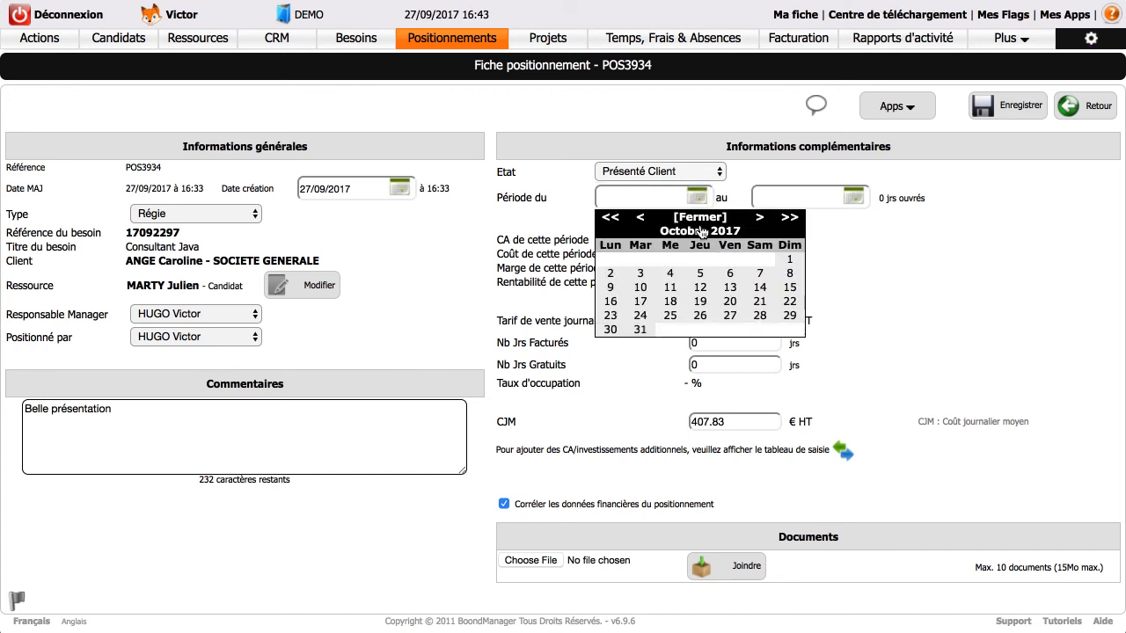
click(670, 287)
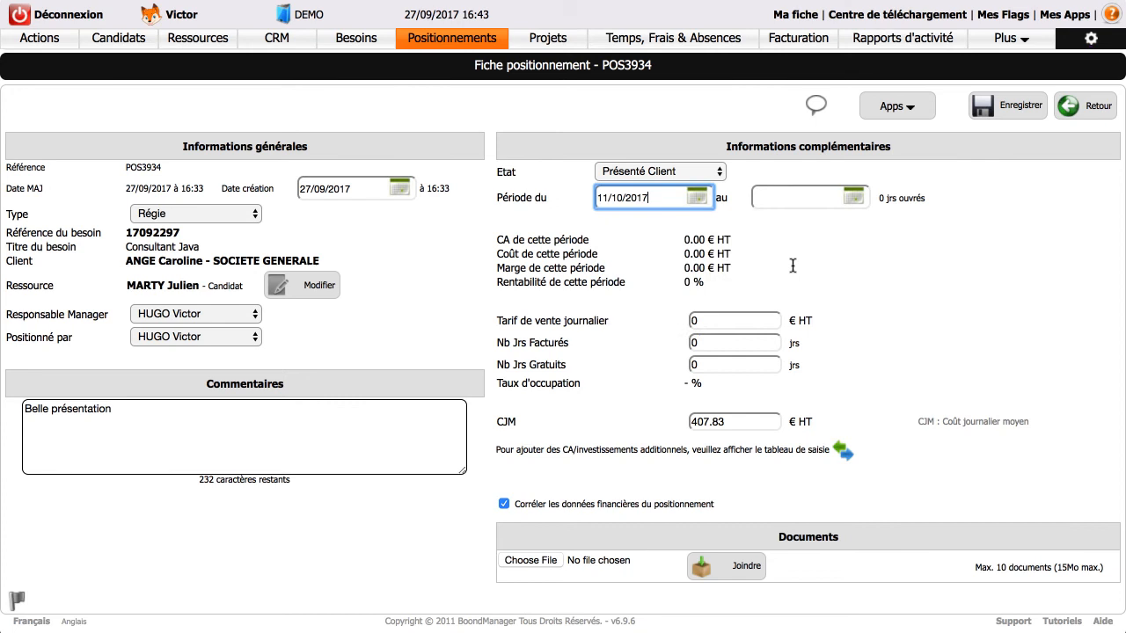
click(854, 194)
click(917, 217)
click(916, 218)
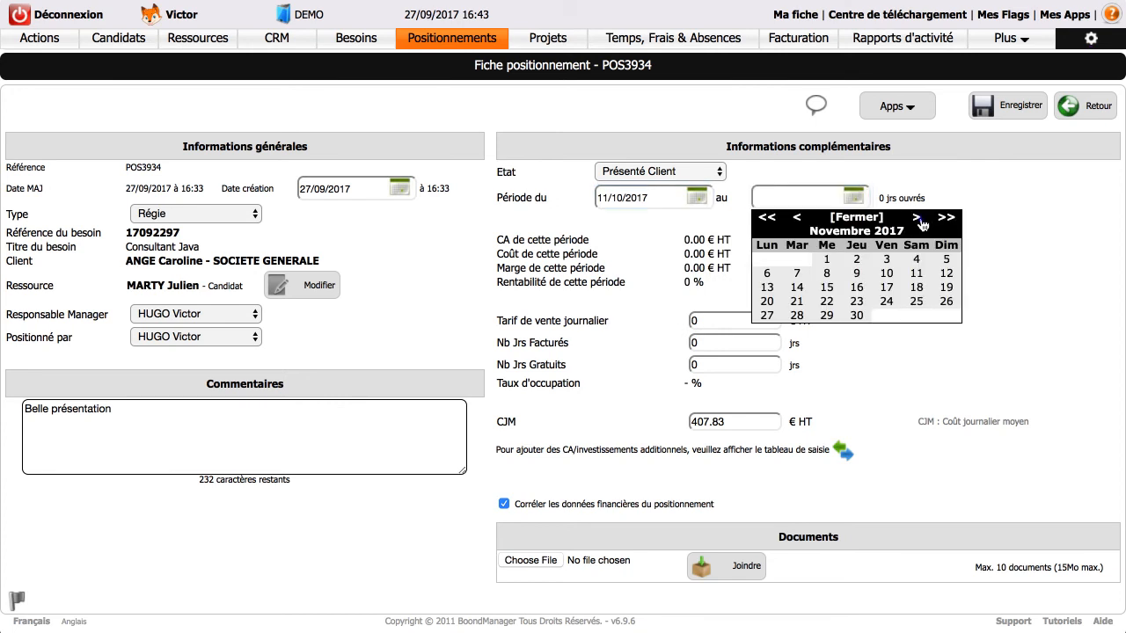
click(917, 218)
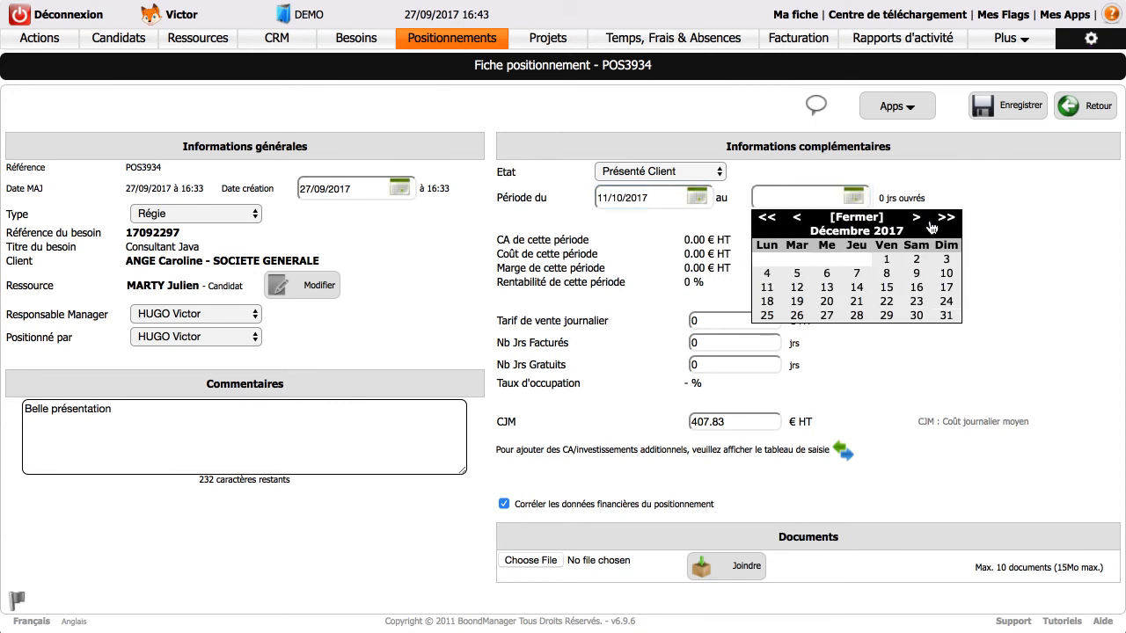
click(951, 318)
Enter a daily selling rate of 500 € and 50 billed days, then save the positioning.
click(735, 322)
text(500)
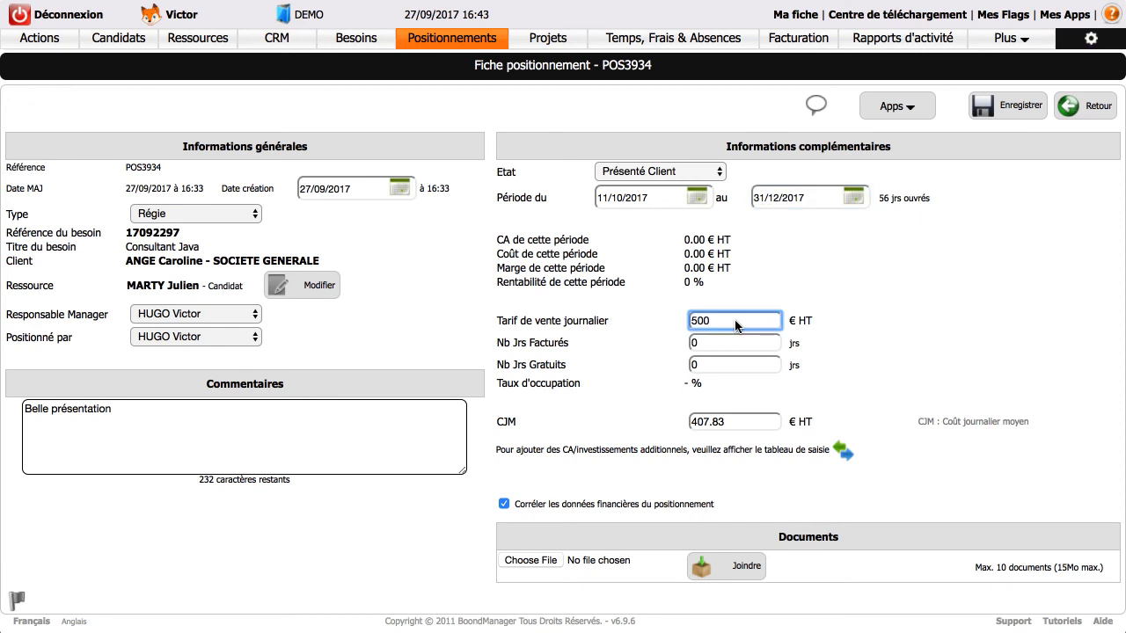
click(833, 327)
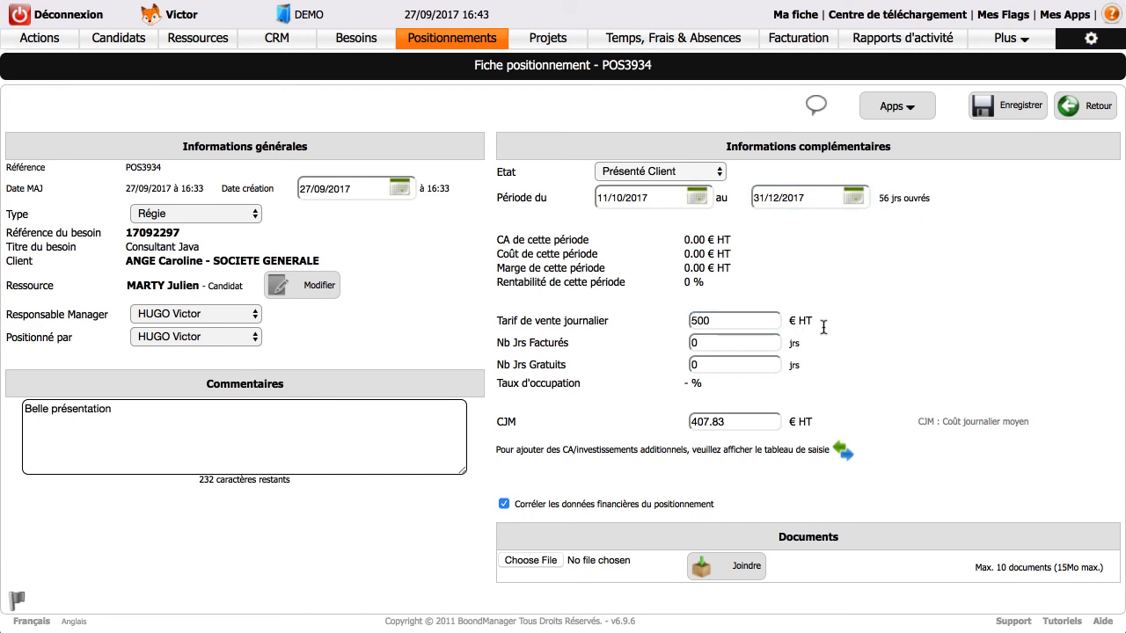
click(717, 343)
text(50)
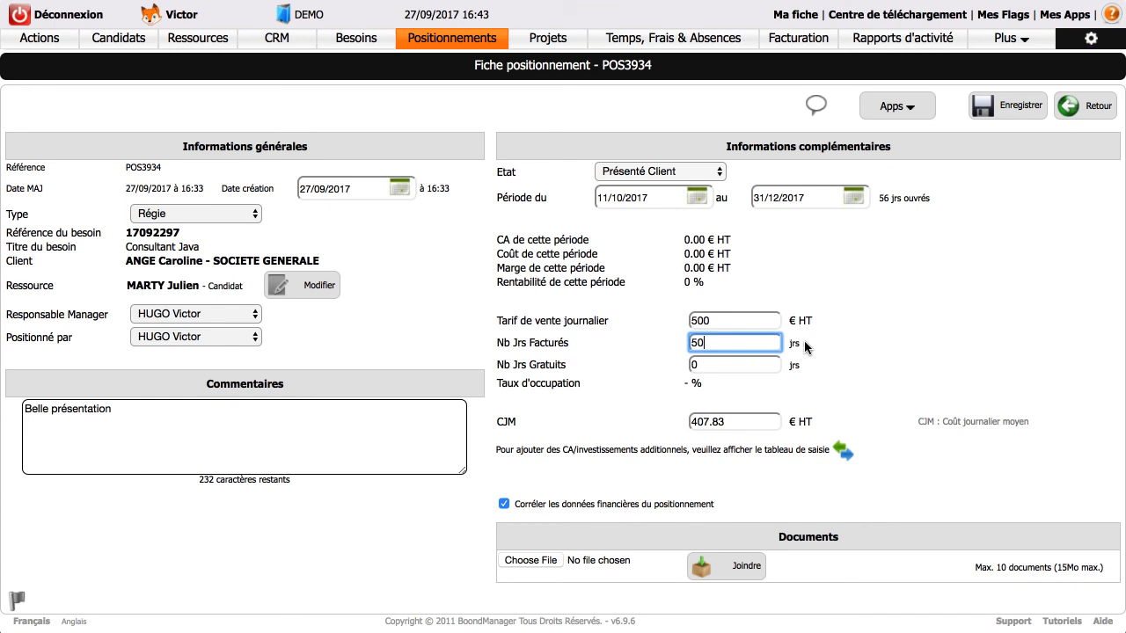
click(843, 348)
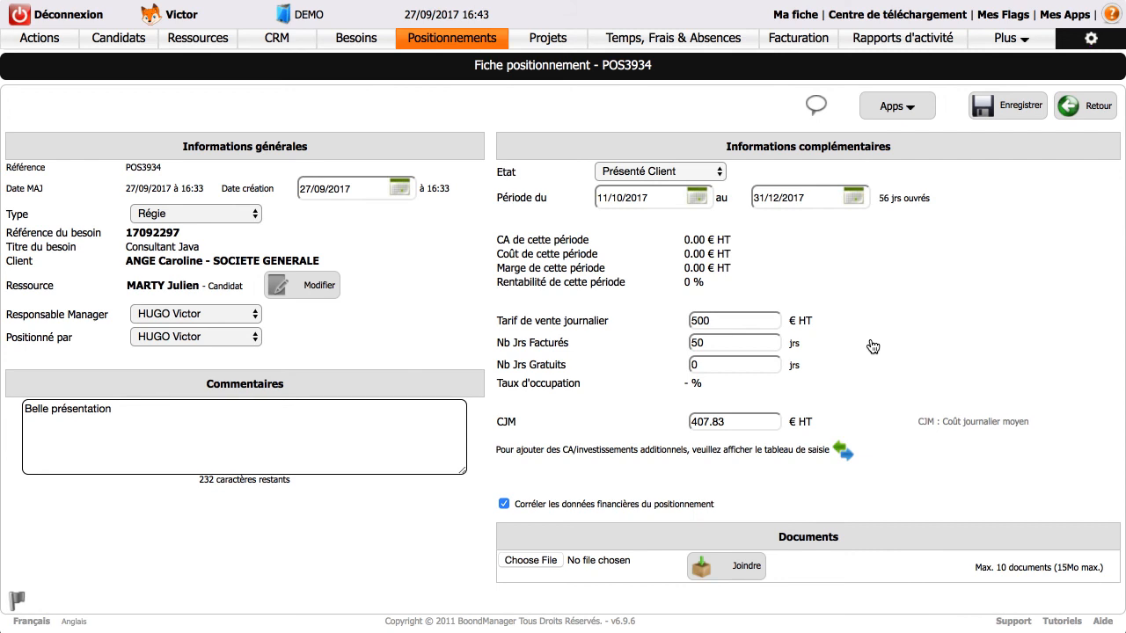
click(1017, 106)
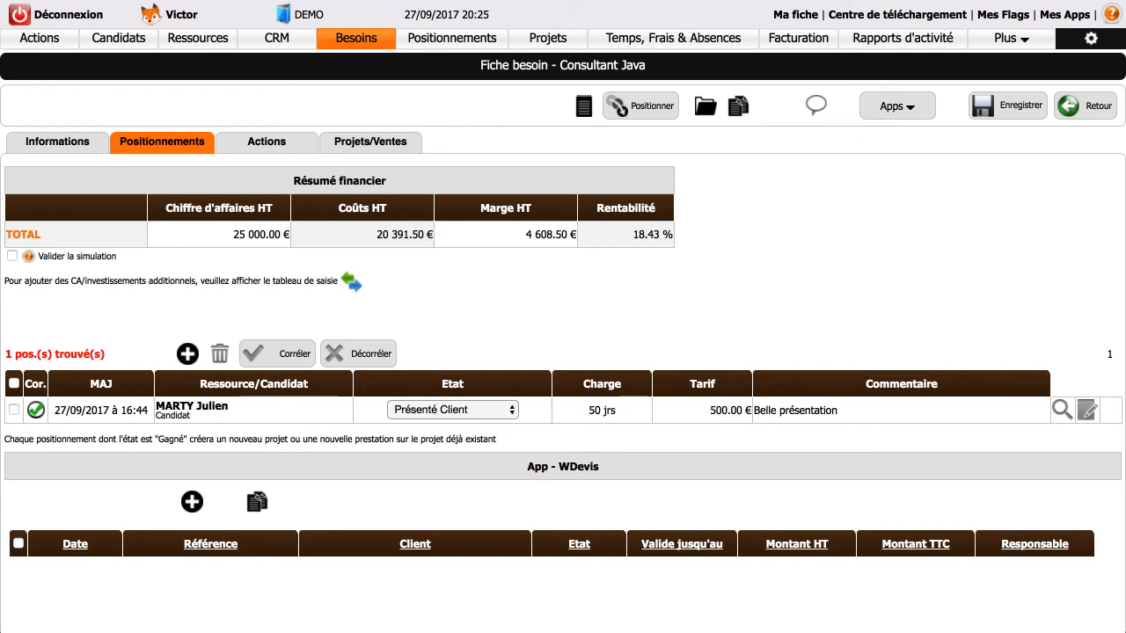
Add a second positioning to the need by selecting a consultant from the resources list and confirming.
click(187, 354)
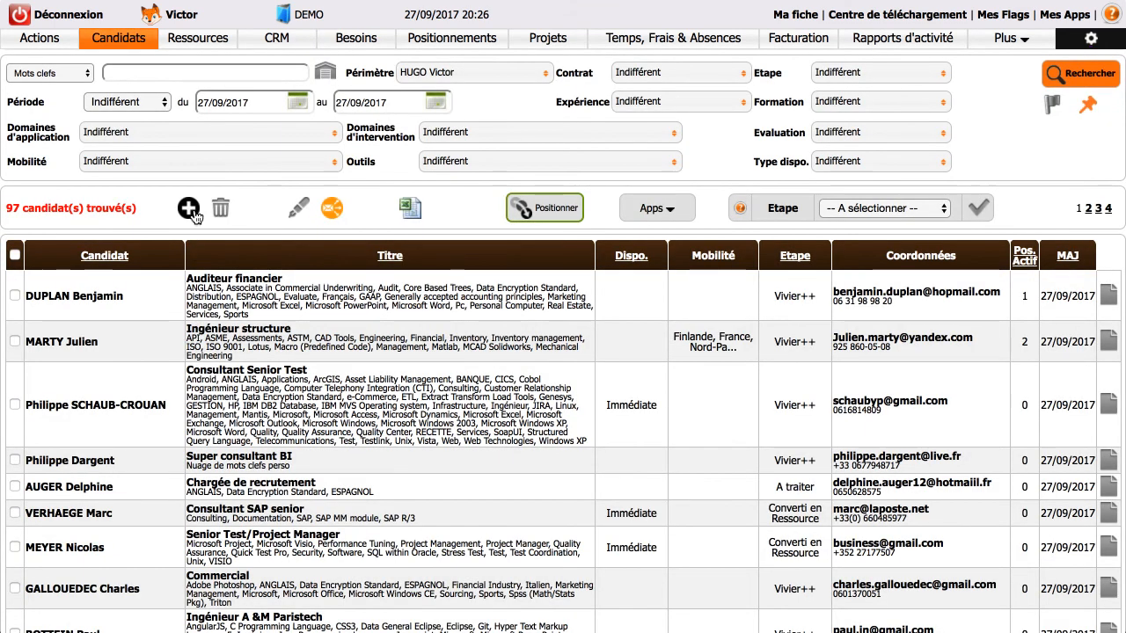
click(197, 39)
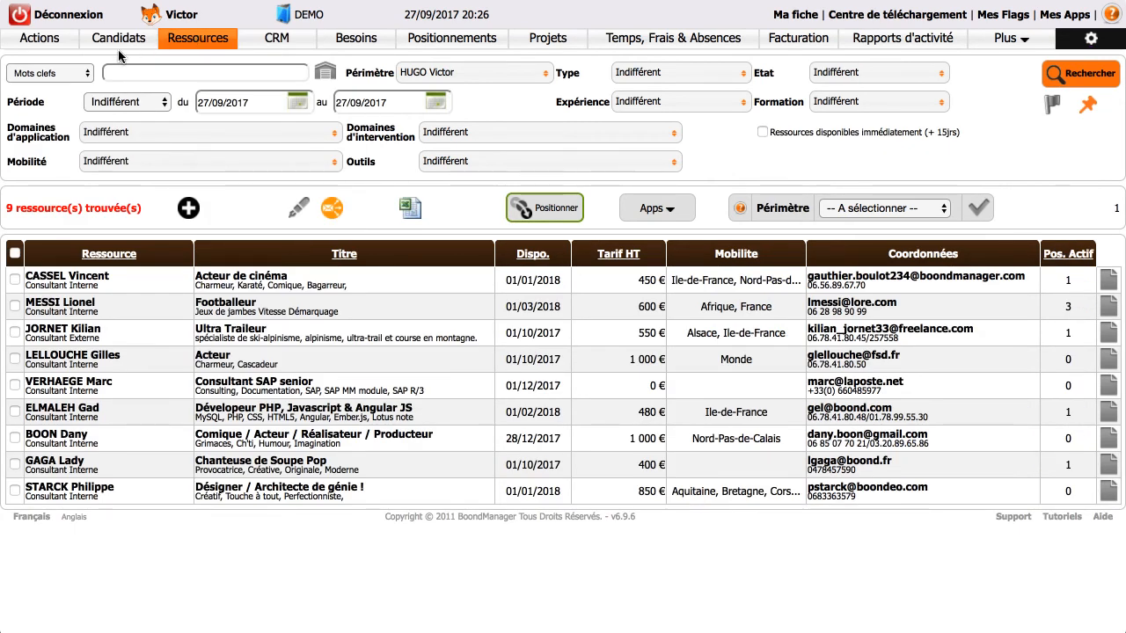
click(15, 358)
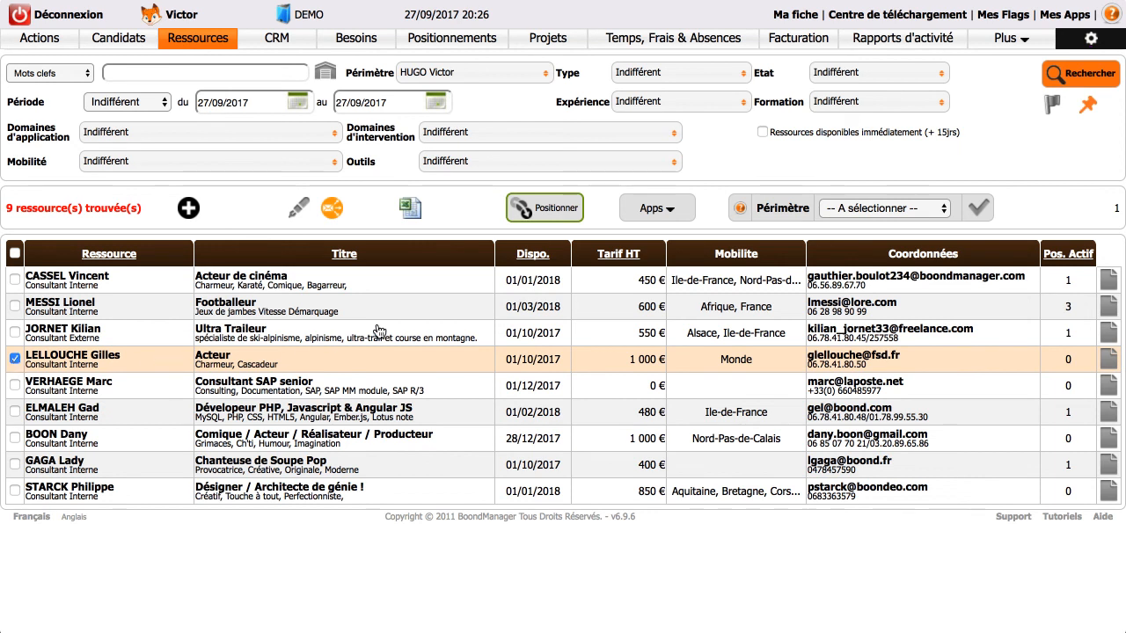
click(520, 220)
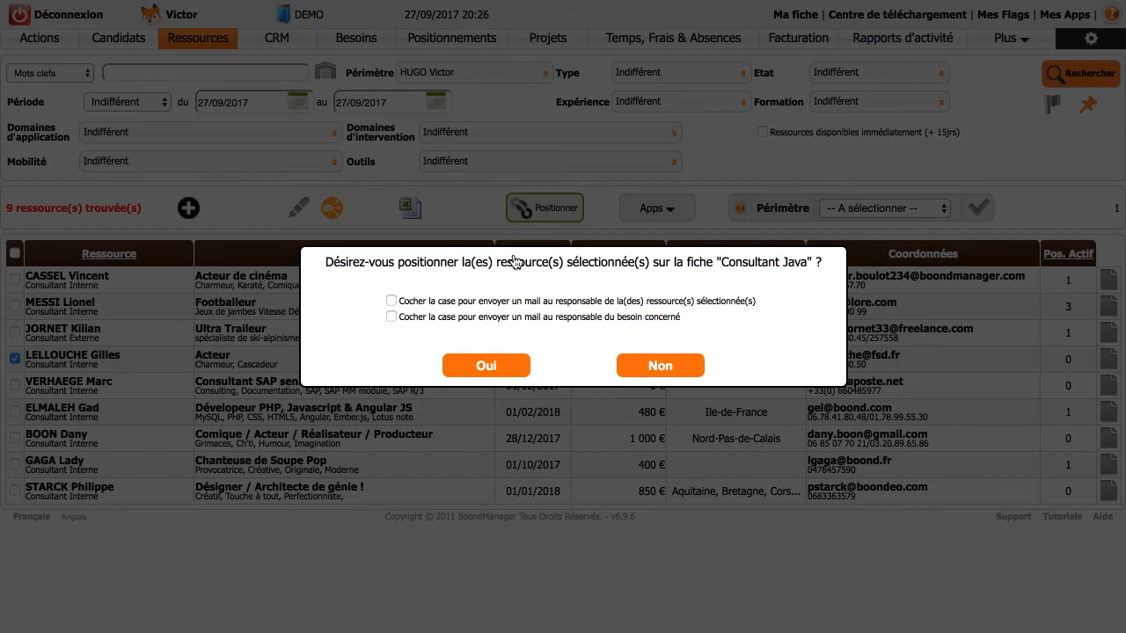
click(514, 368)
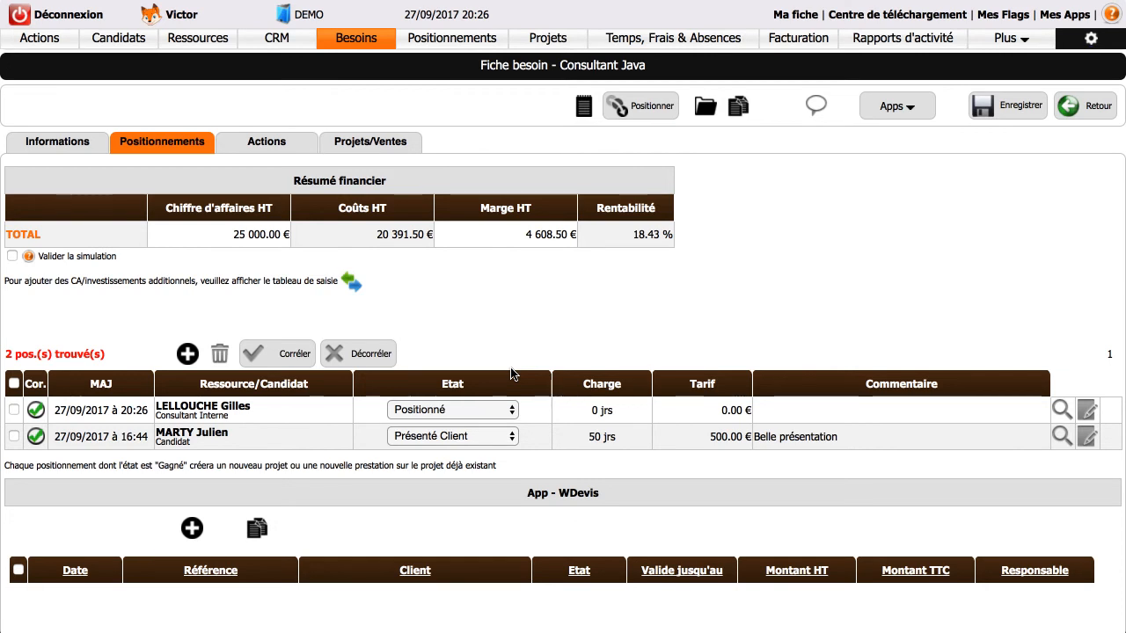
Change the new positioning's state to Rejeté with the comment pas assez d'experience.
click(419, 410)
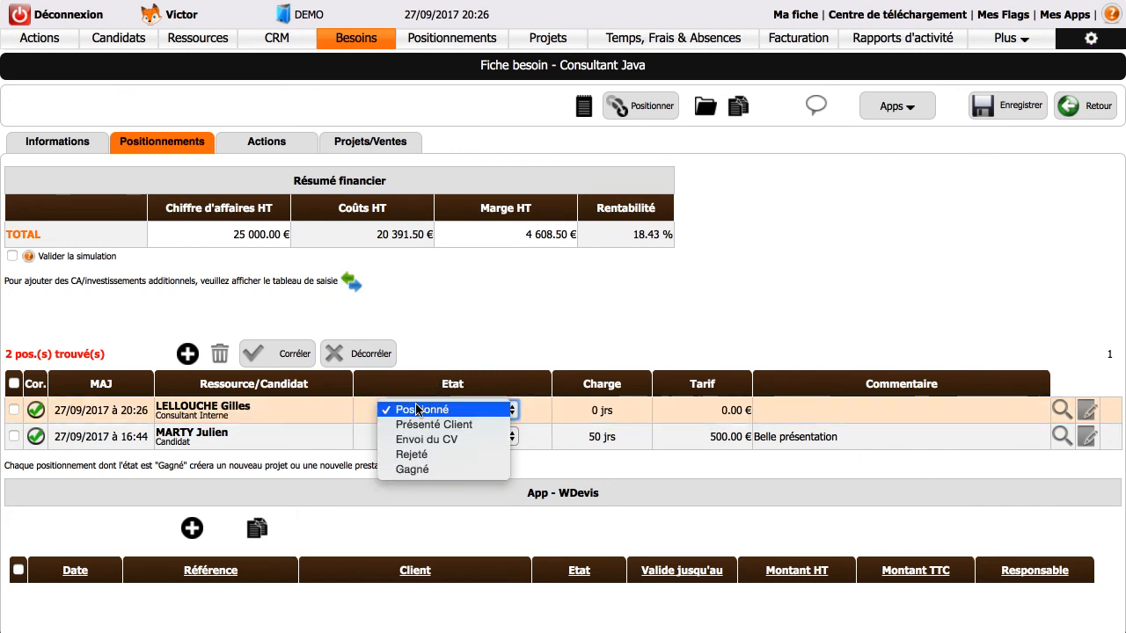
click(433, 452)
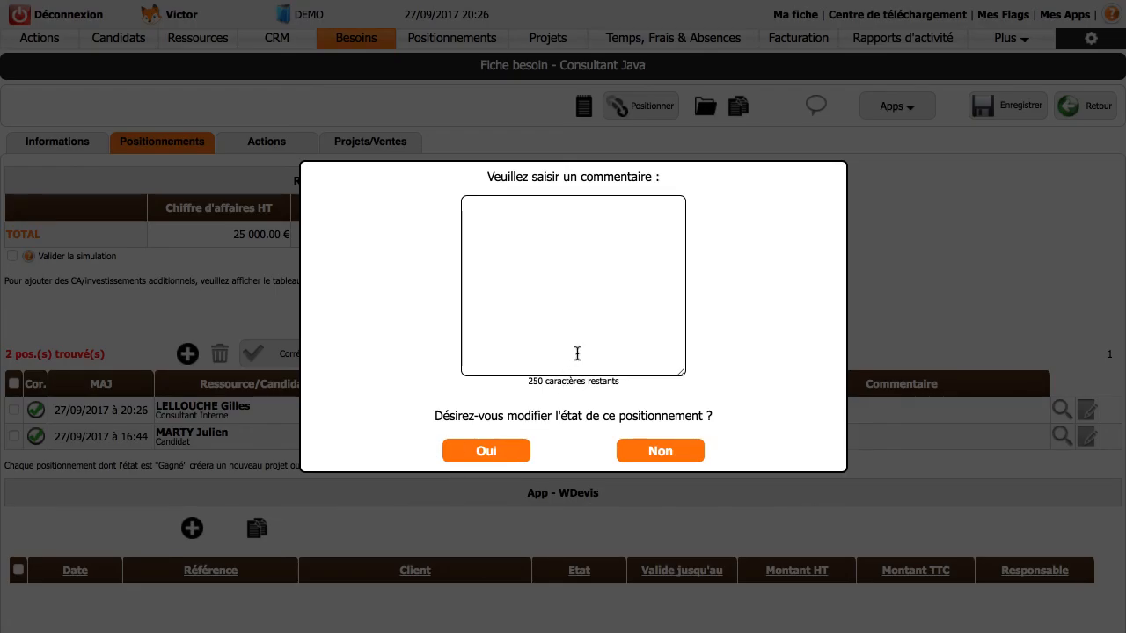
click(592, 263)
text(pas assez d'experience)
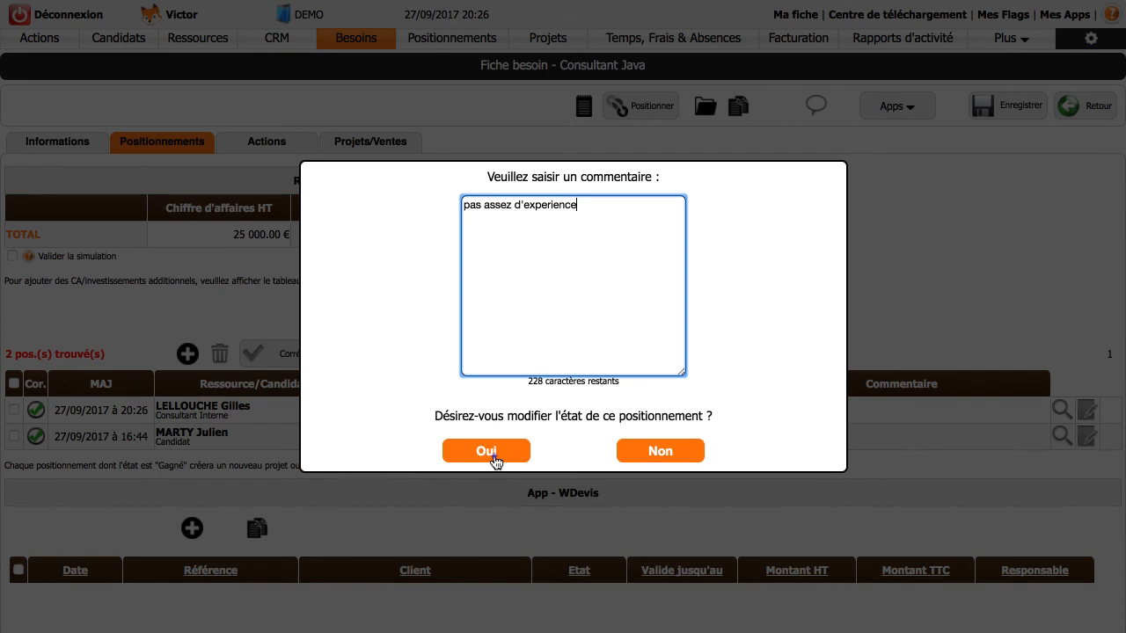
click(493, 456)
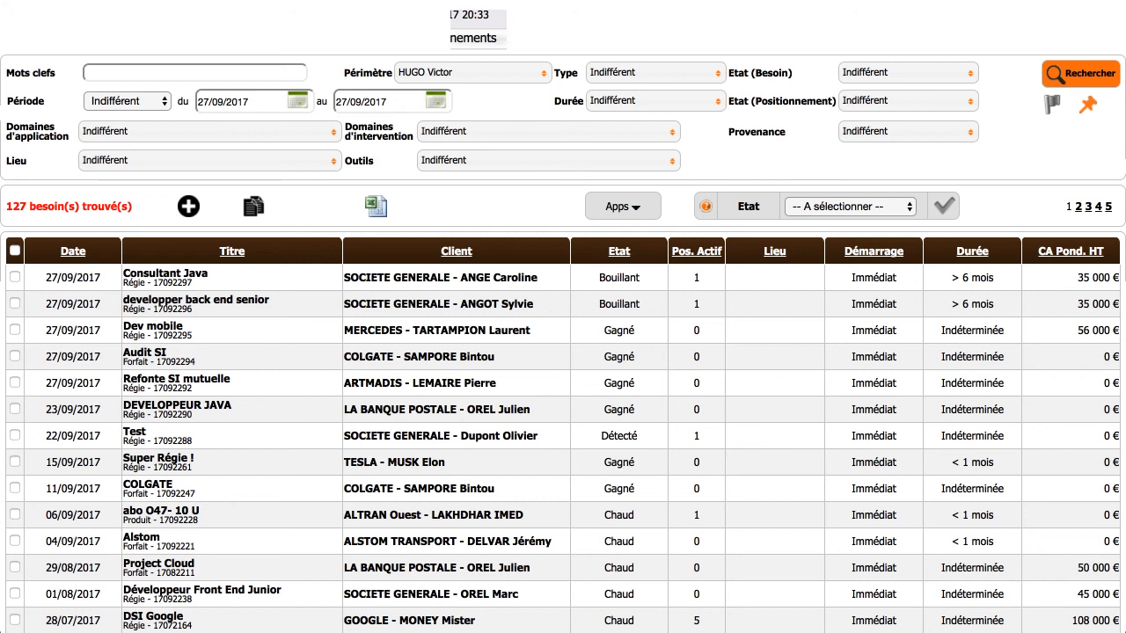
Filter the needs list to the states Chaud and Bouillant and run the search.
click(916, 74)
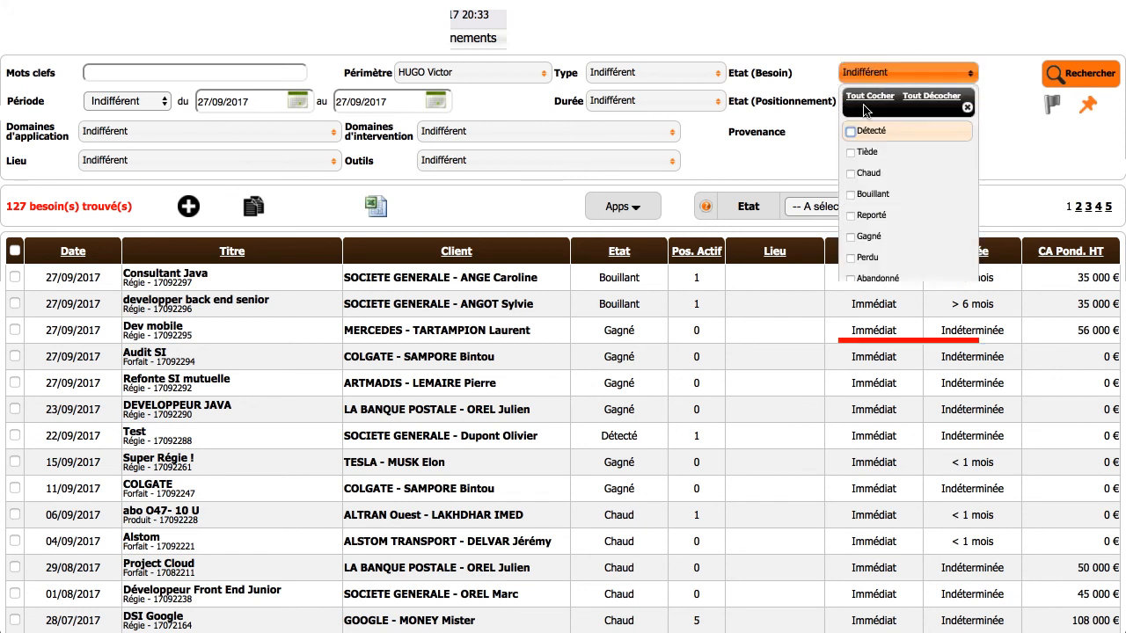
click(851, 173)
click(850, 194)
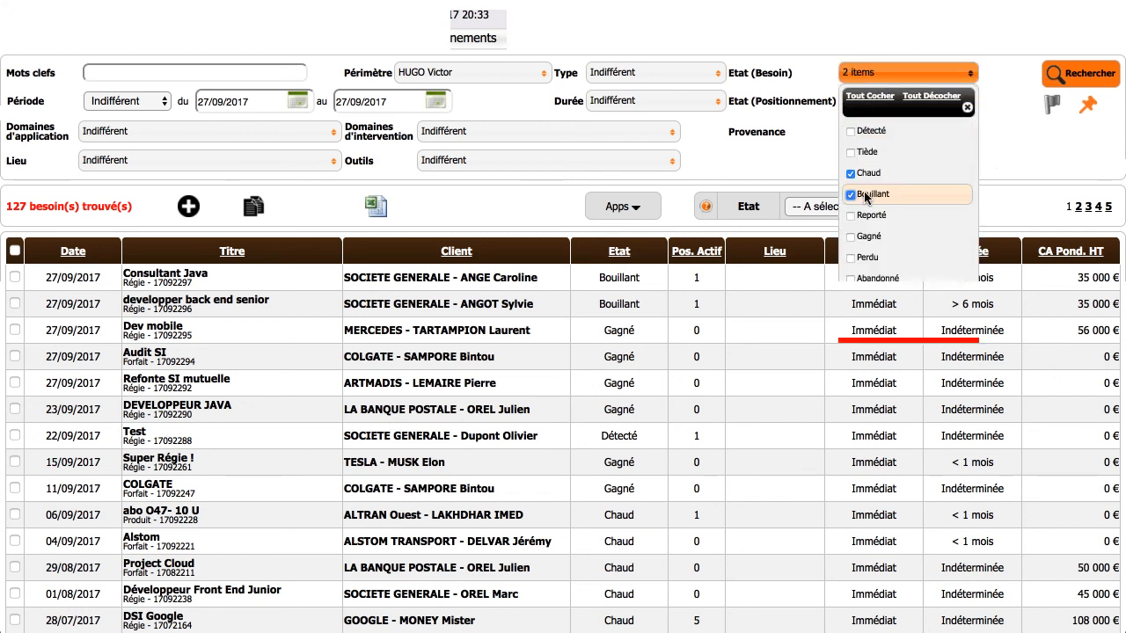
click(1021, 131)
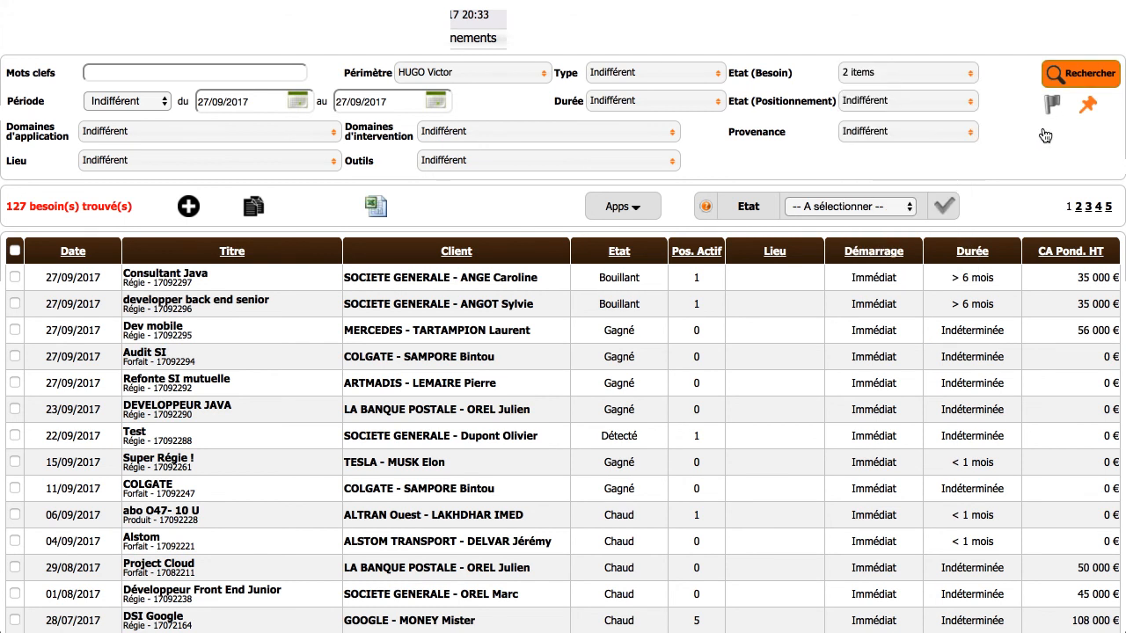
click(1068, 79)
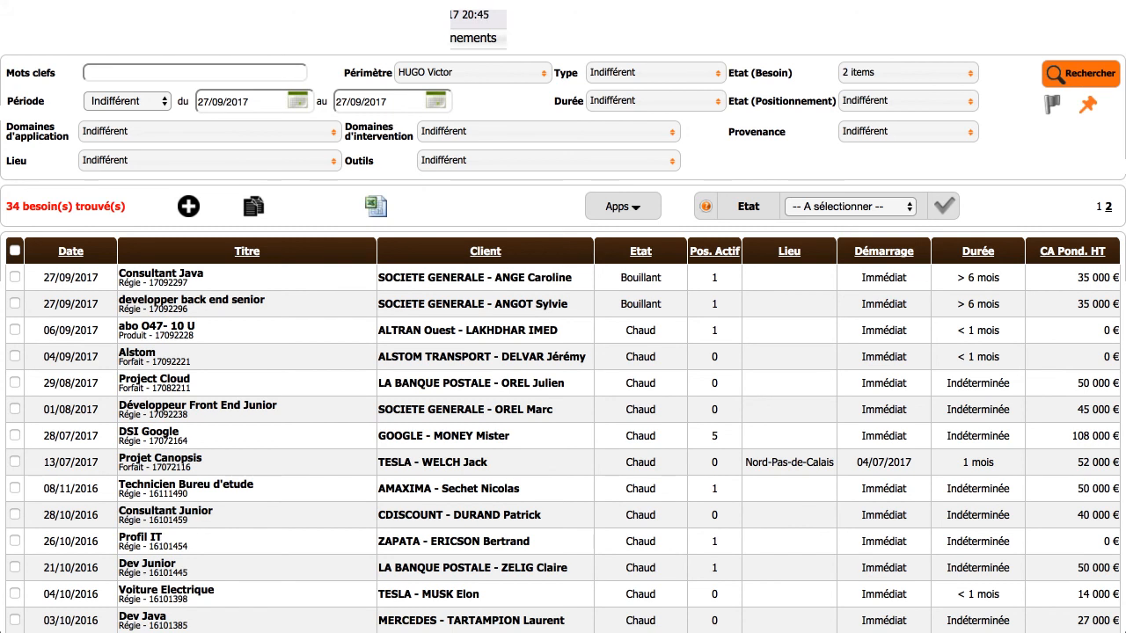
Filter the positionings list to Chaud needs and Présenté Client positionings and run the search.
click(453, 38)
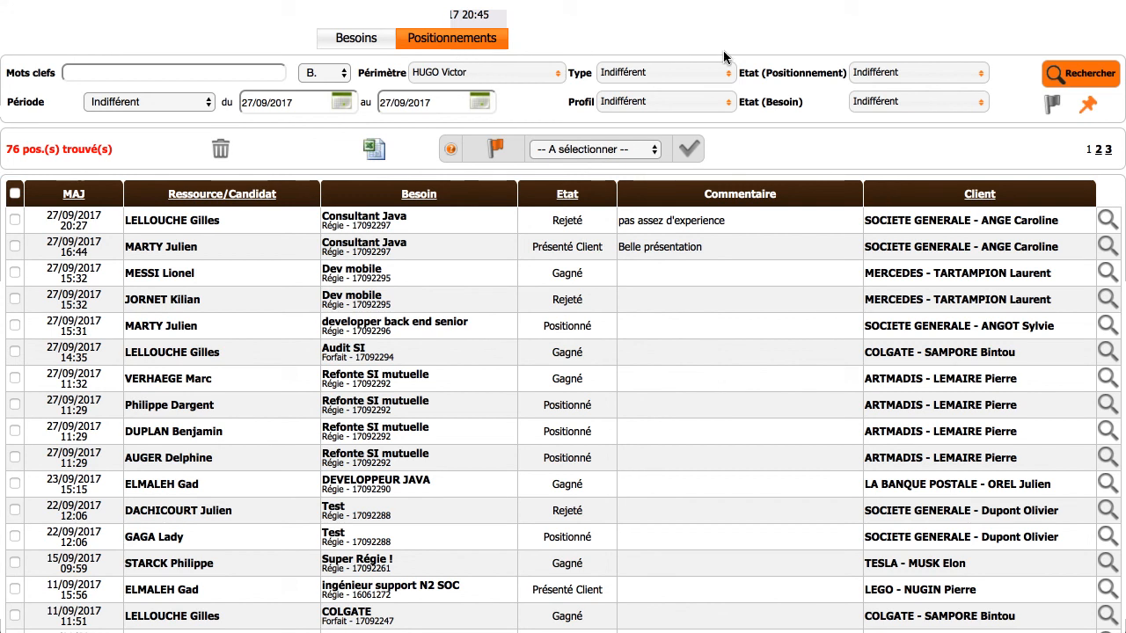
click(895, 106)
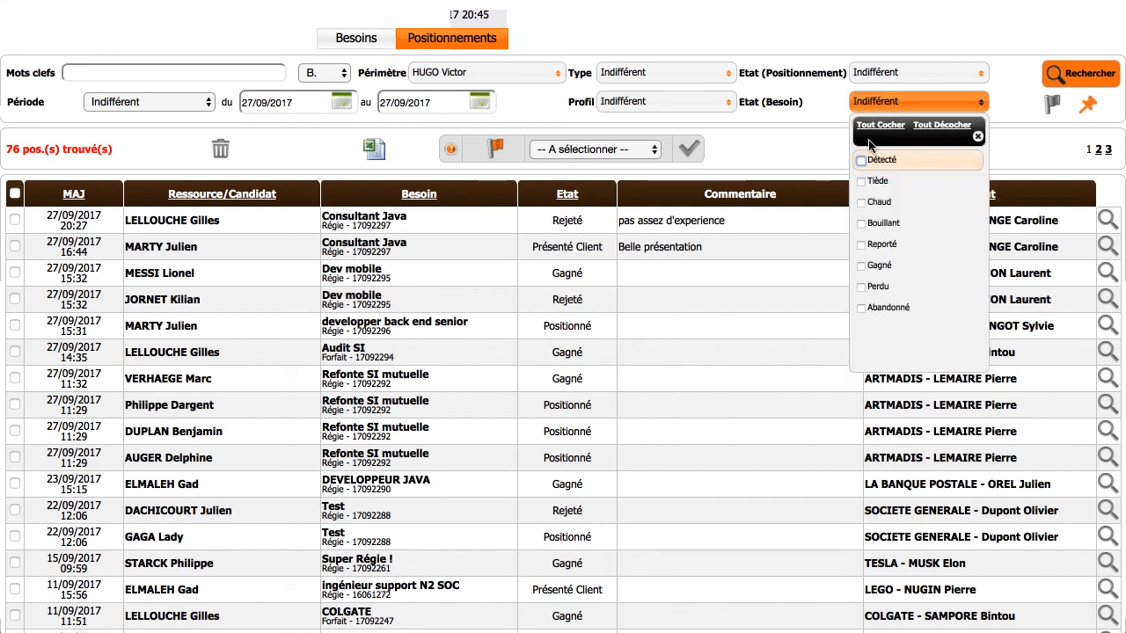
click(862, 202)
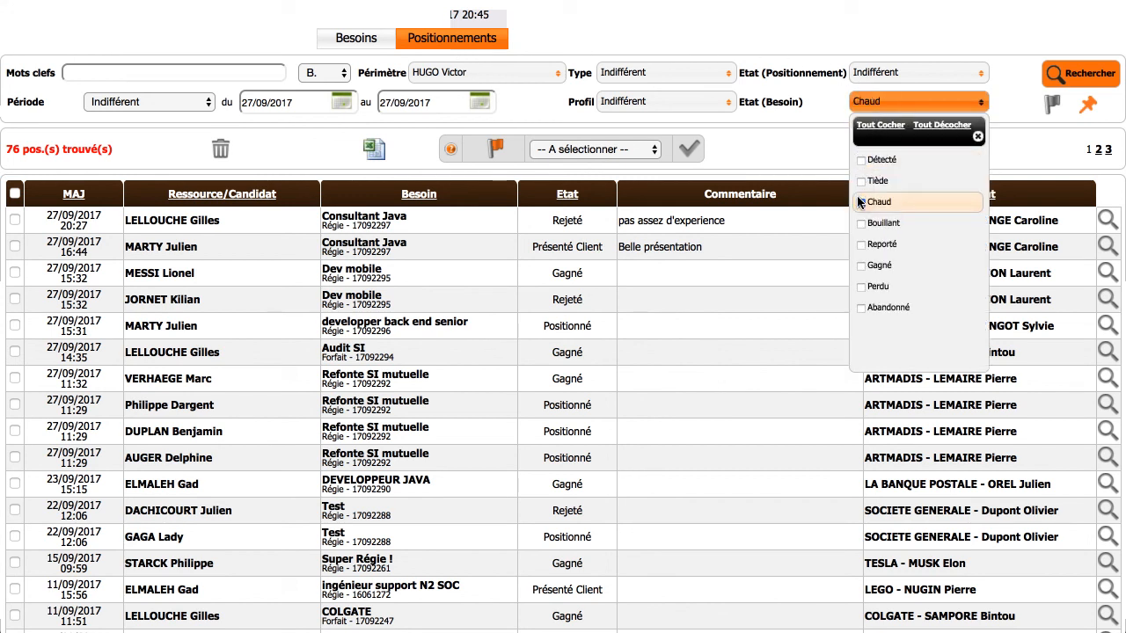
click(801, 131)
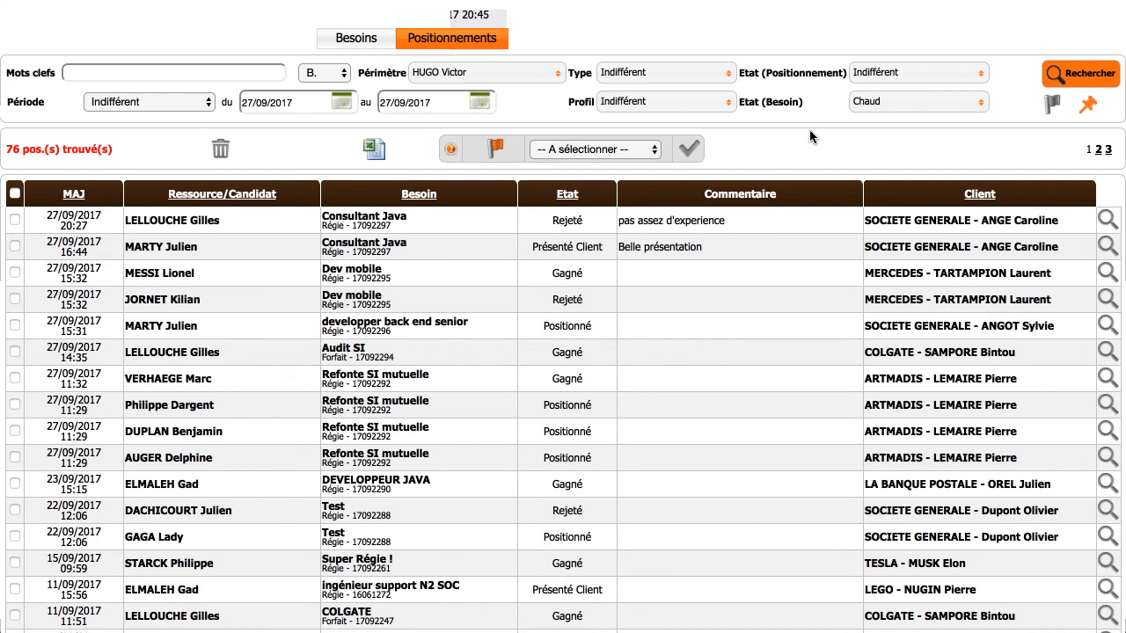
click(898, 76)
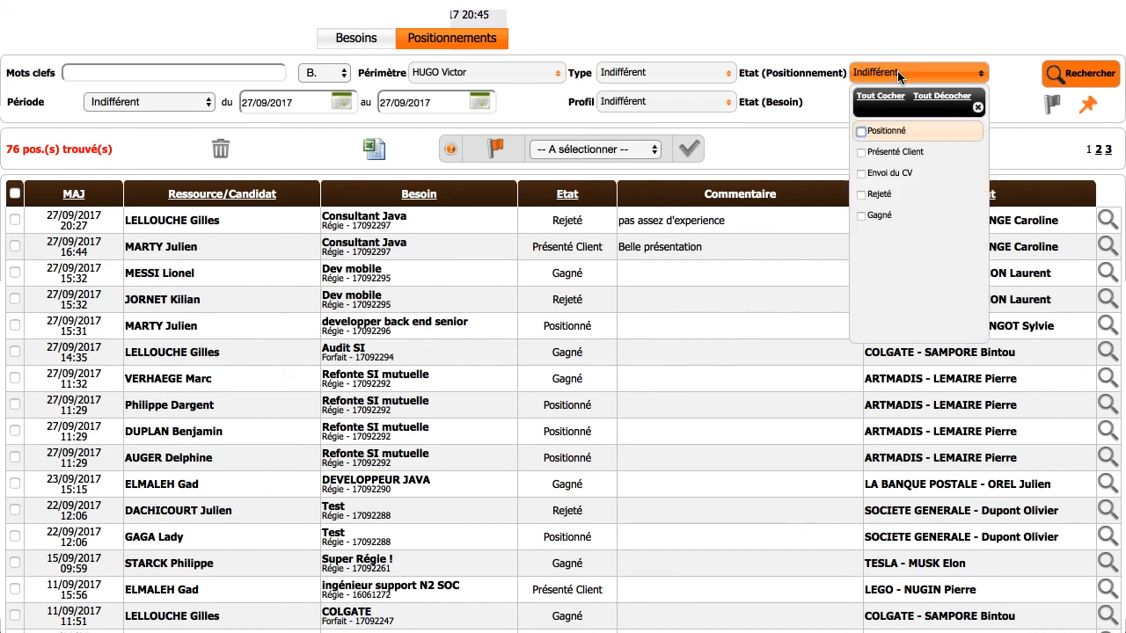
click(862, 152)
click(827, 151)
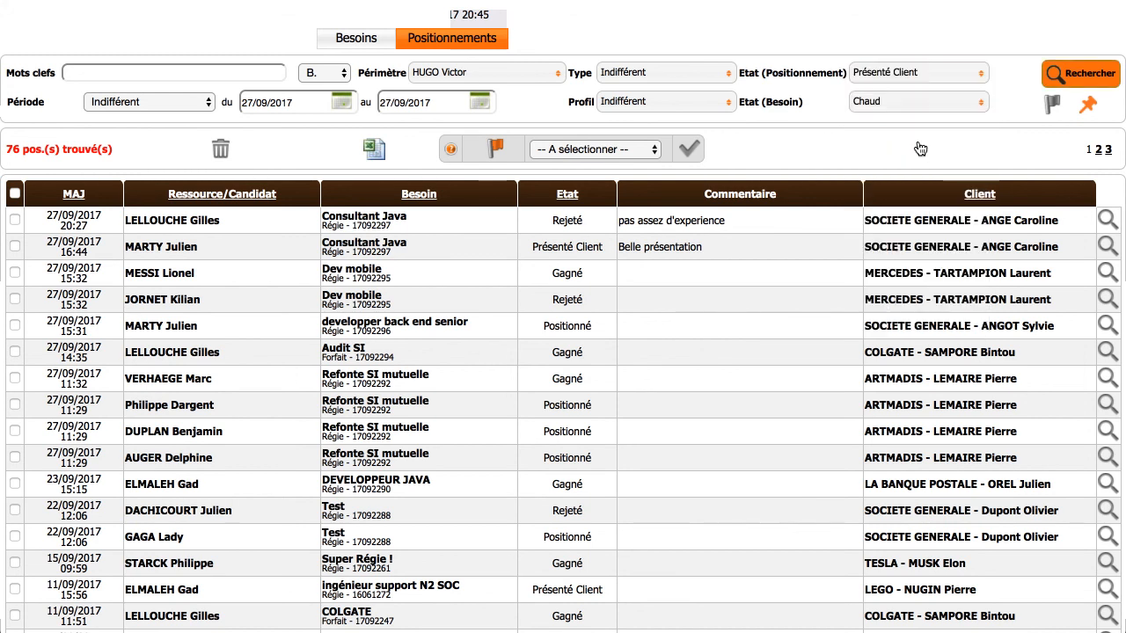
click(1059, 77)
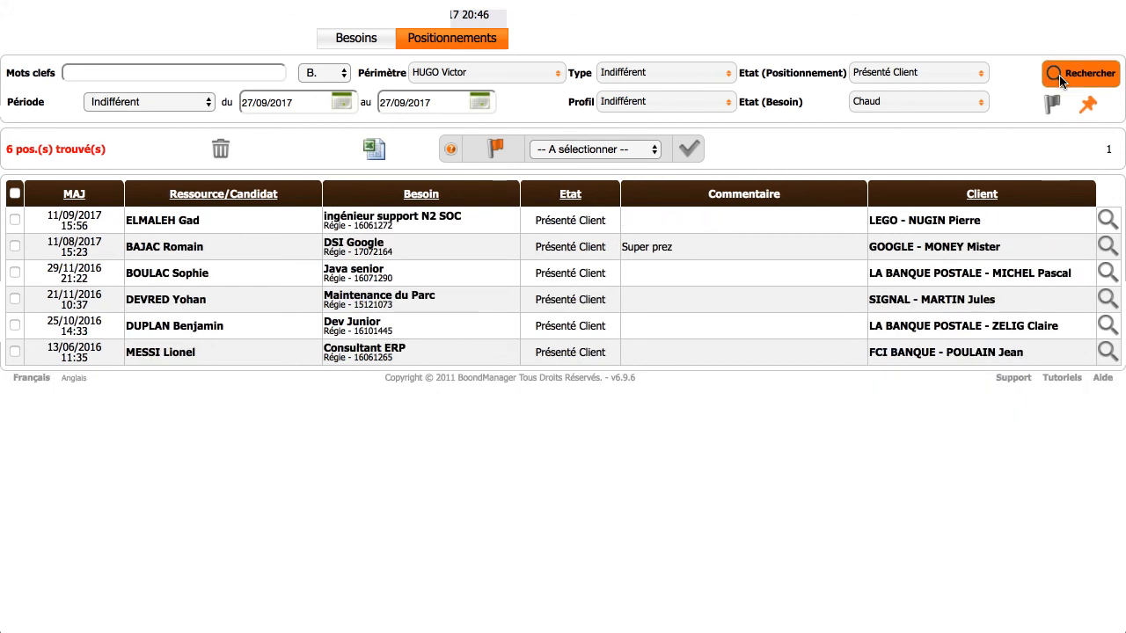